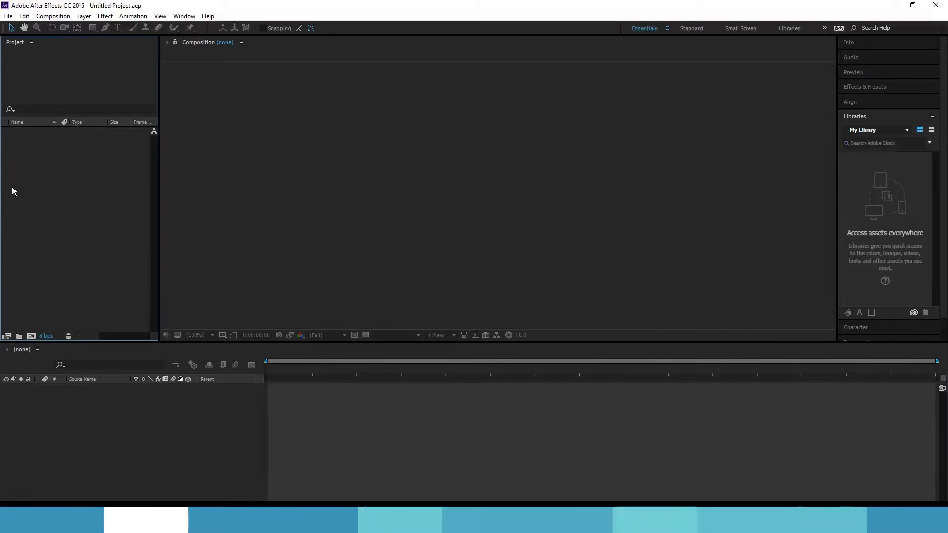
# Open the import dialog and browse to the Comobo Review > Mouse folder
pyautogui.doubleClick(12, 186)
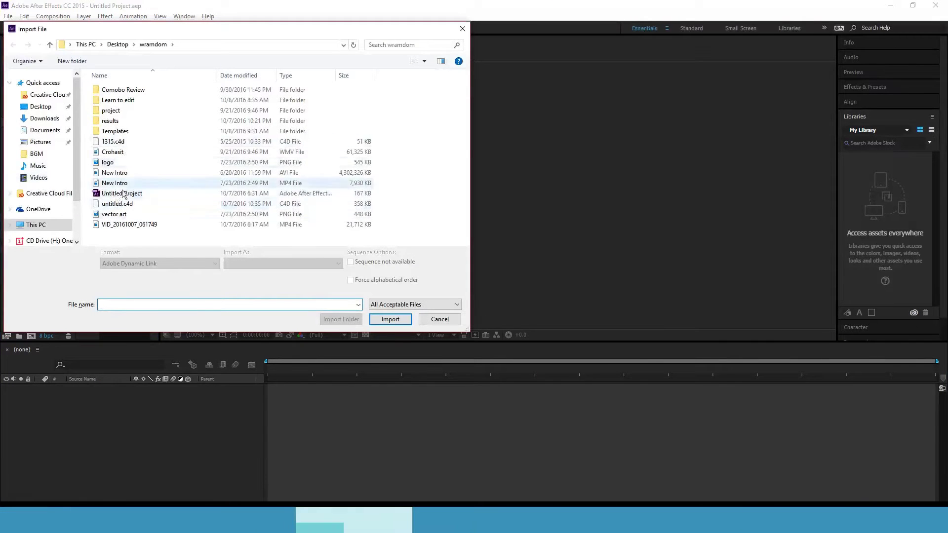
pyautogui.doubleClick(143, 90)
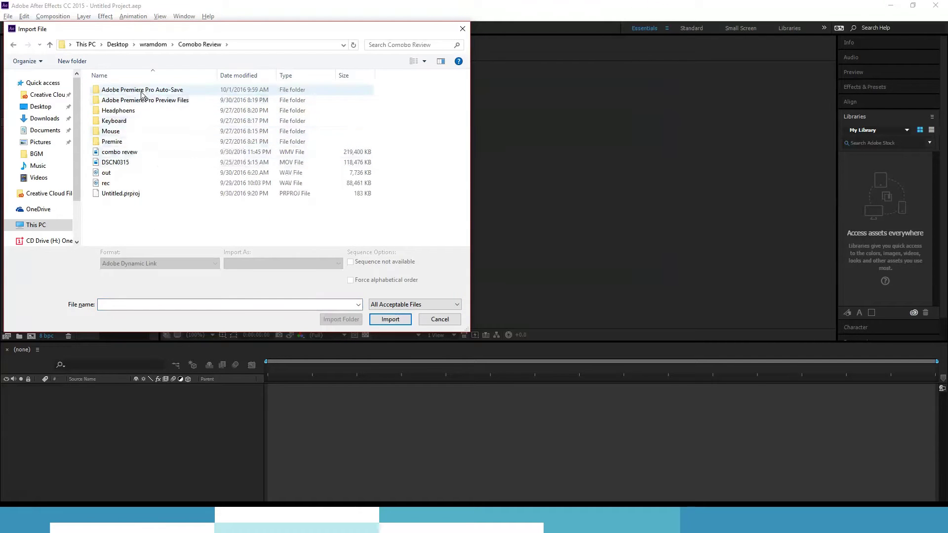
pyautogui.doubleClick(168, 112)
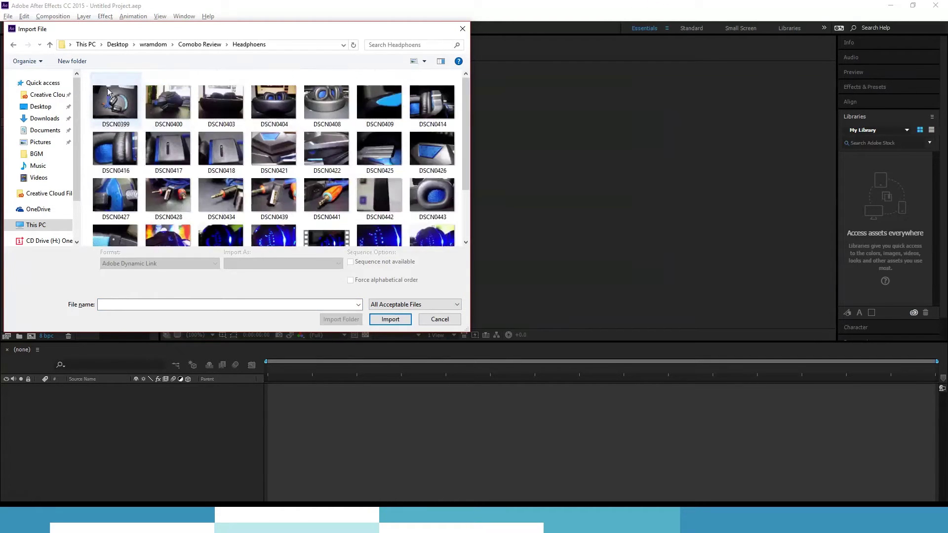
pyautogui.click(13, 45)
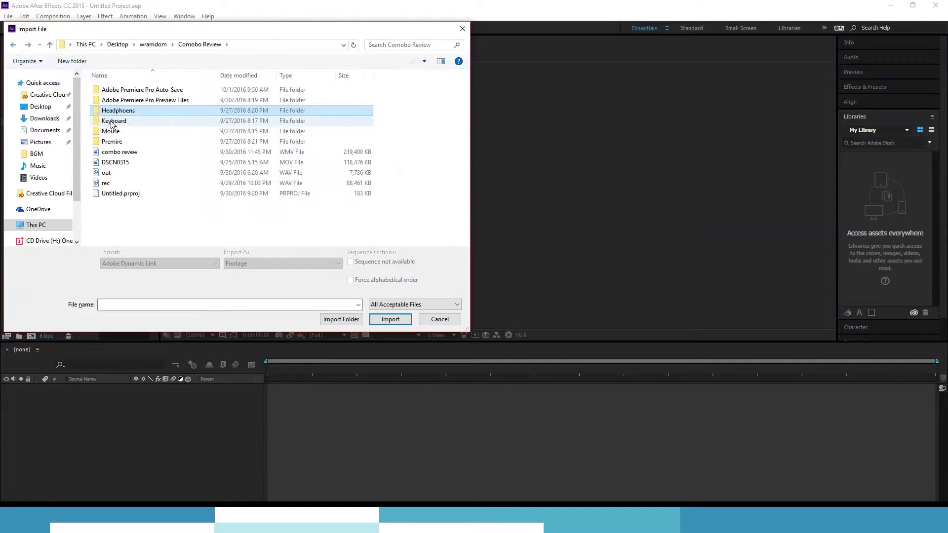
pyautogui.click(113, 132)
pyautogui.doubleClick(114, 134)
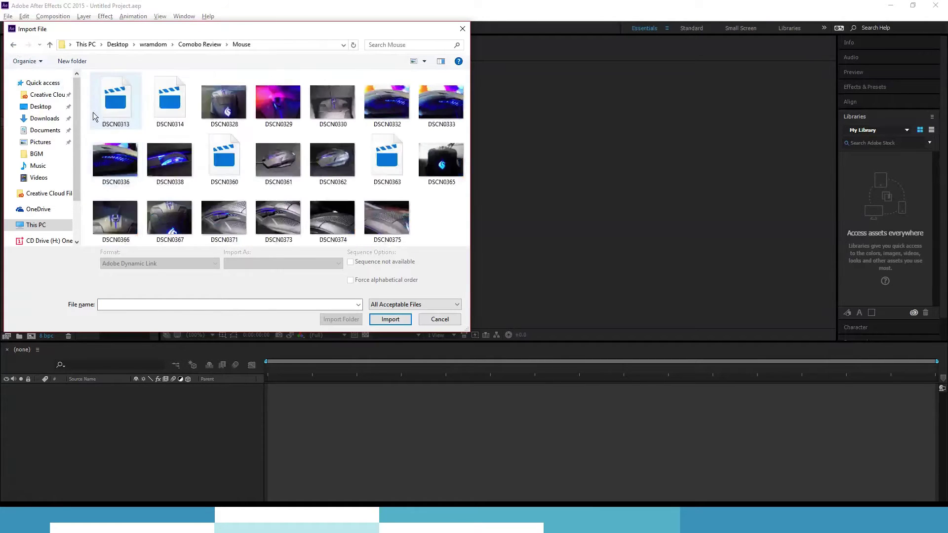
# Select DSCN0328, DSCN0329, DSCN0338 and DSCN0360 and import them
pyautogui.click(285, 121)
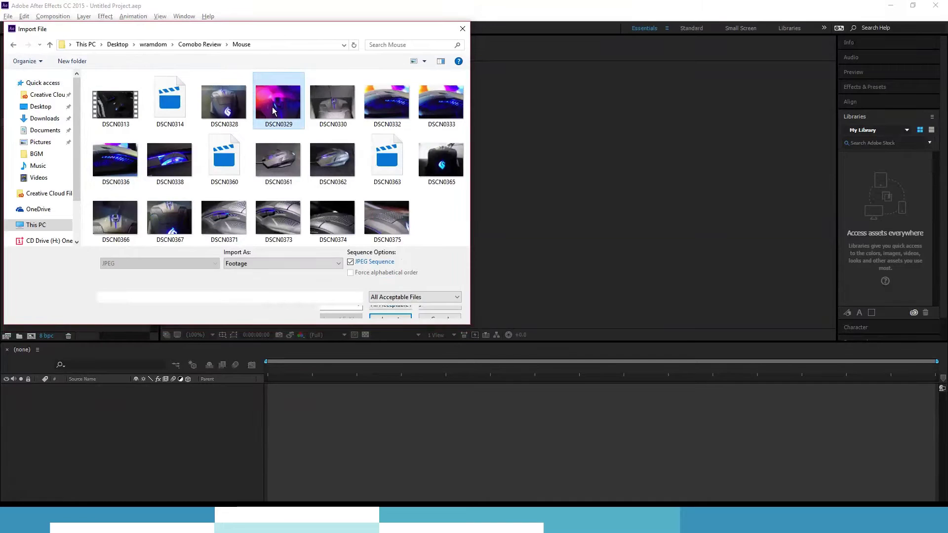
pyautogui.keyDown('shift'); pyautogui.click(387, 104); pyautogui.keyUp('shift')
pyautogui.keyDown('ctrl'); pyautogui.click(229, 113); pyautogui.keyUp('ctrl')
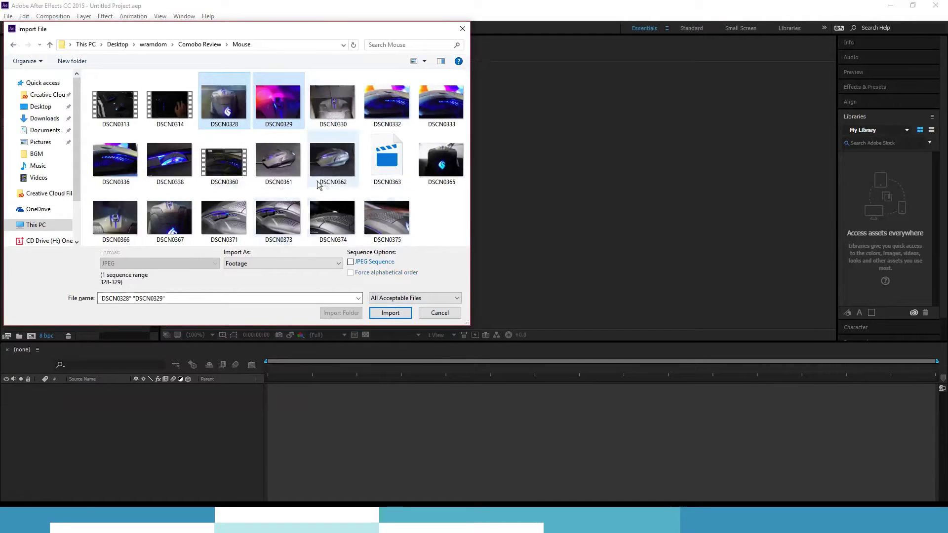
pyautogui.keyDown('ctrl'); pyautogui.click(169, 160); pyautogui.keyUp('ctrl')
pyautogui.keyDown('ctrl'); pyautogui.click(224, 161); pyautogui.keyUp('ctrl')
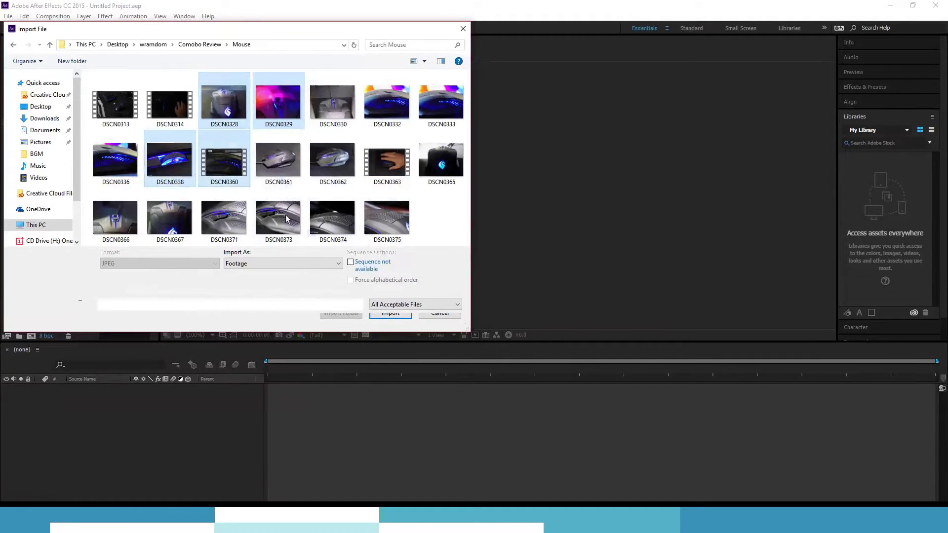
pyautogui.click(390, 319)
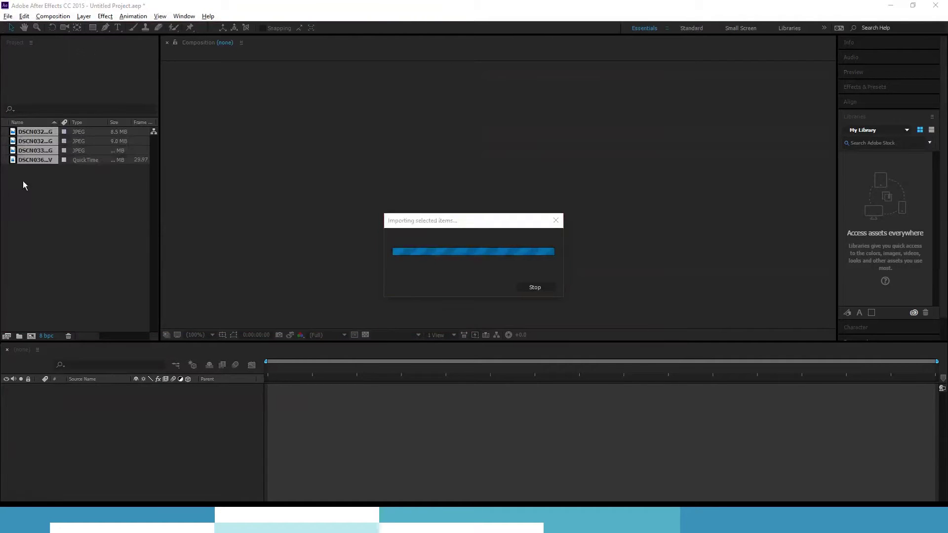
# Inspect the imported files and build a DSCN0360 composition from the MOV clip
pyautogui.click(41, 212)
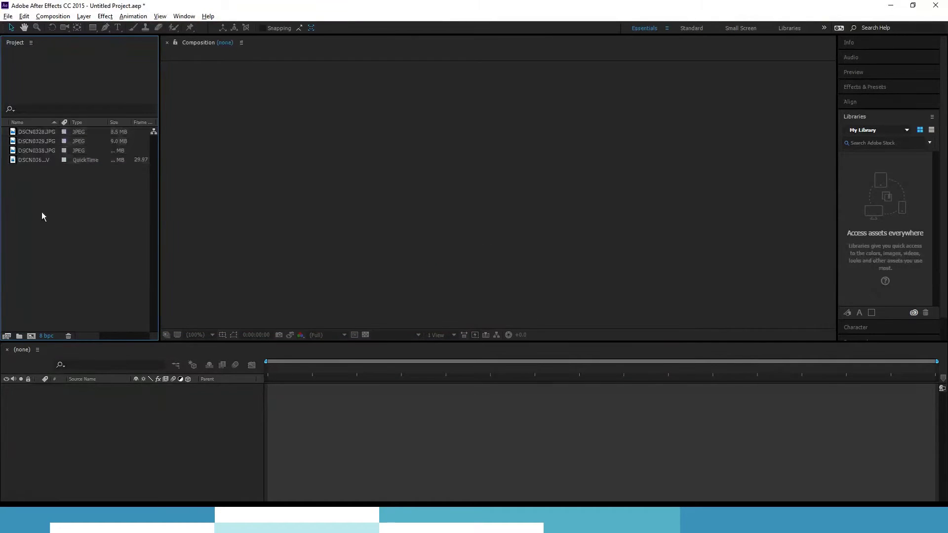
pyautogui.click(34, 139)
pyautogui.click(35, 132)
pyautogui.click(36, 142)
pyautogui.click(31, 161)
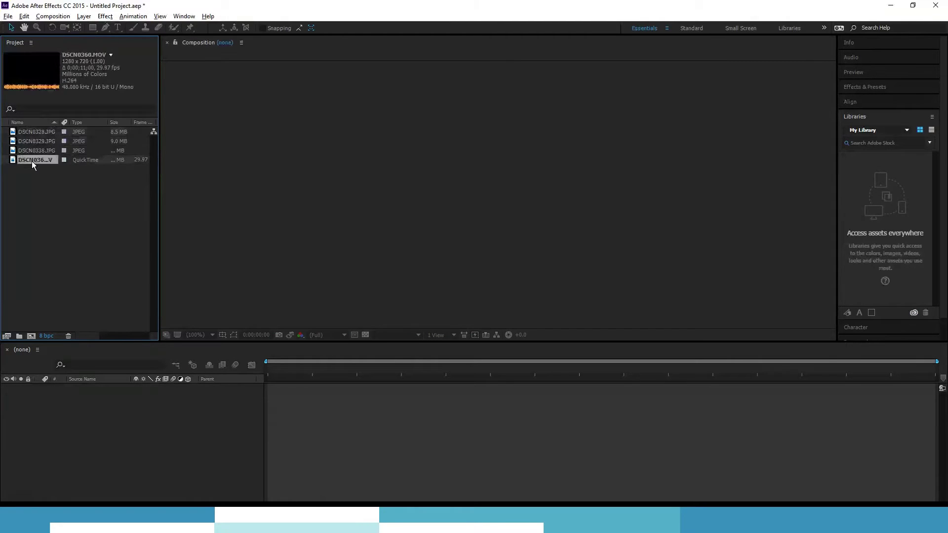
pyautogui.moveTo(31, 161); pyautogui.dragTo(91, 401)
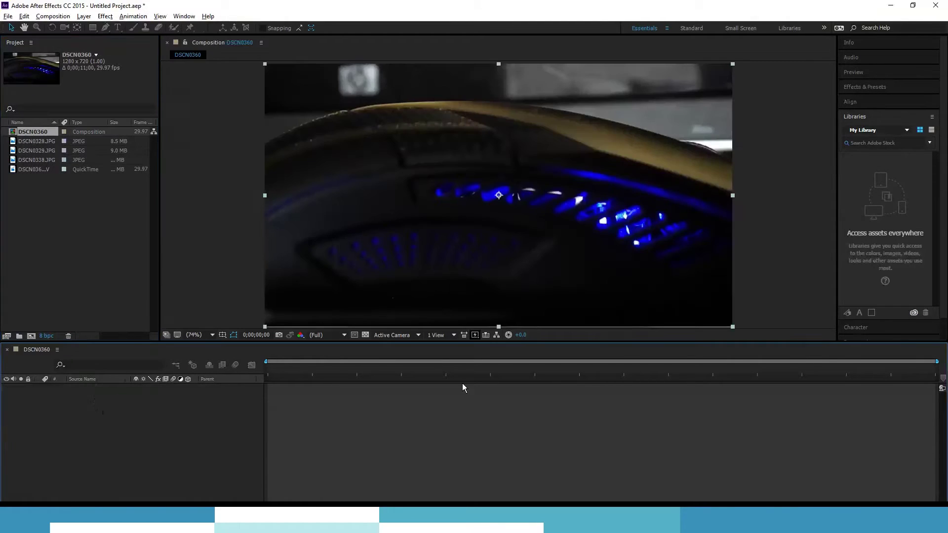
# Set the viewer zoom to 50% and delete the DSCN0360.MOV layer
pyautogui.press(',')
pyautogui.press('/')
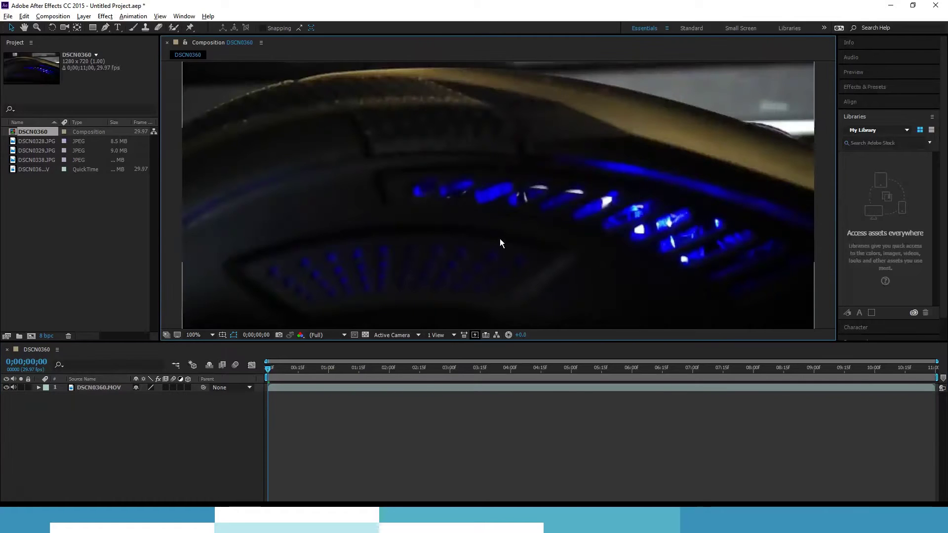
pyautogui.press(',')
pyautogui.press(',')
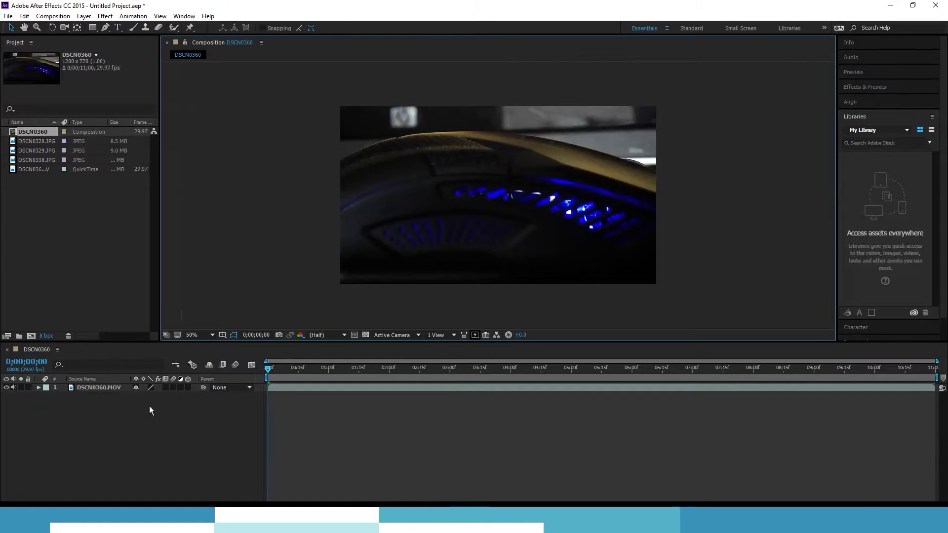
pyautogui.click(113, 386)
pyautogui.press('Delete')
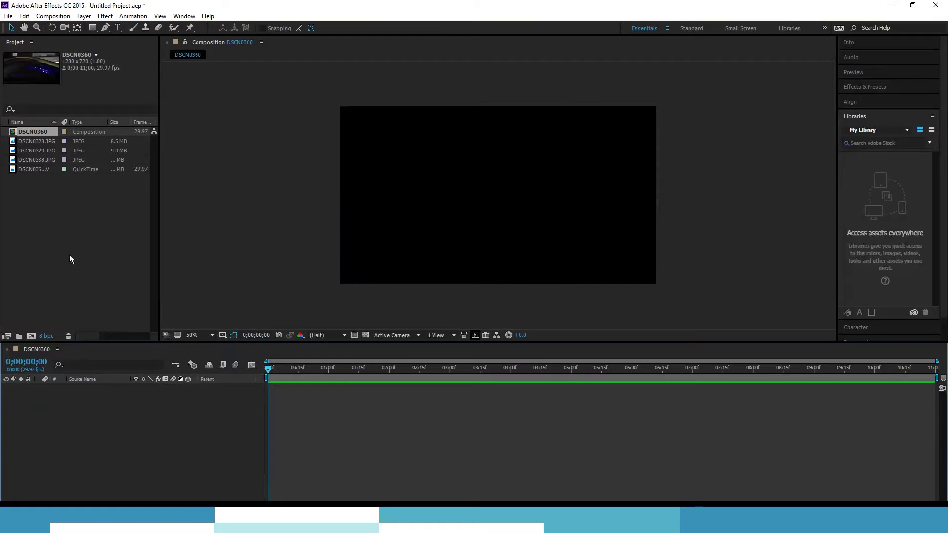
# Create a new 1920×1080, 29.97 fps composition named Comp 1
pyautogui.click(69, 259)
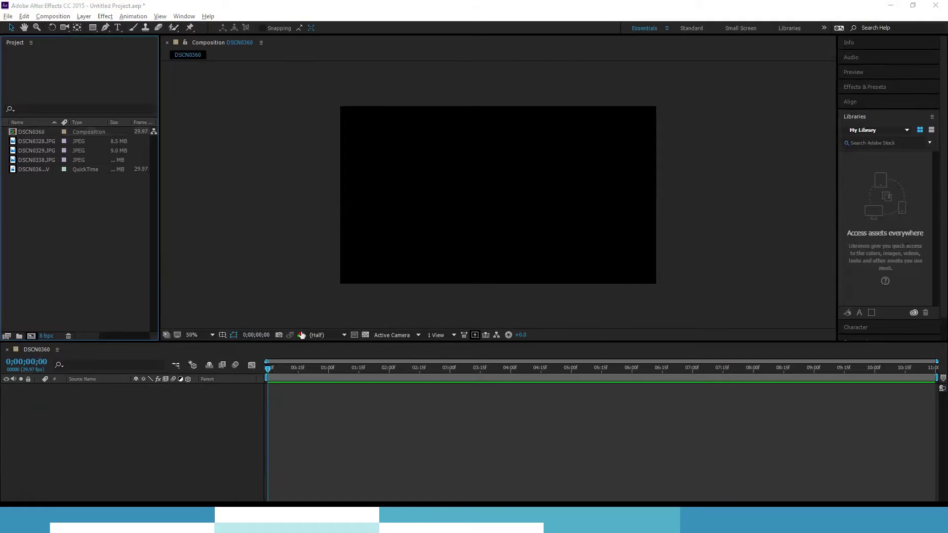
pyautogui.hotkey('ctrl', 'n')
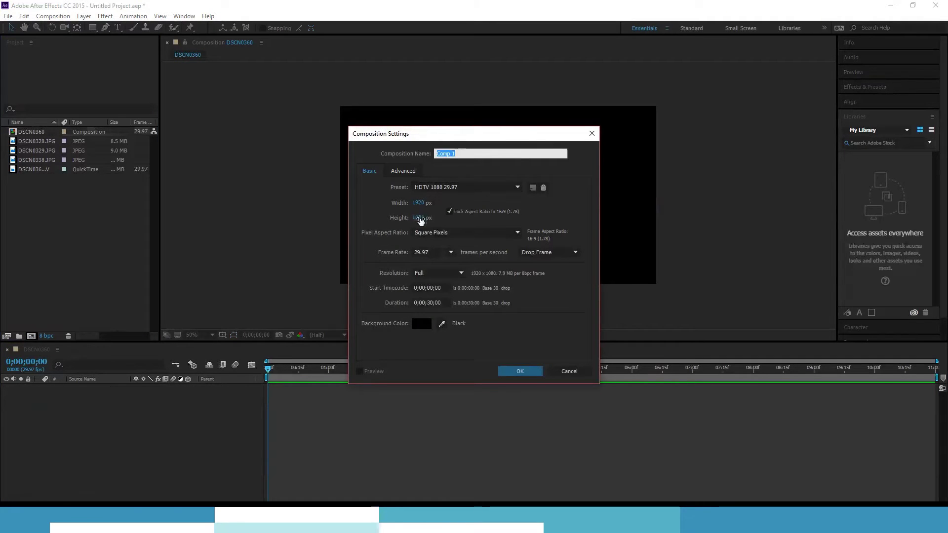
pyautogui.click(527, 371)
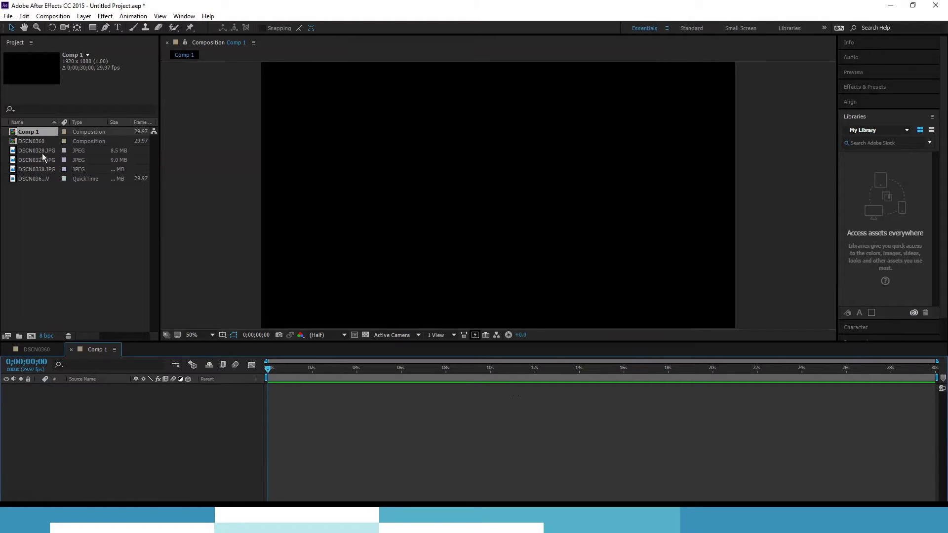
# Place DSCN0328.JPG in Comp 1 and reveal its Transform properties
pyautogui.moveTo(42, 153); pyautogui.dragTo(148, 395)
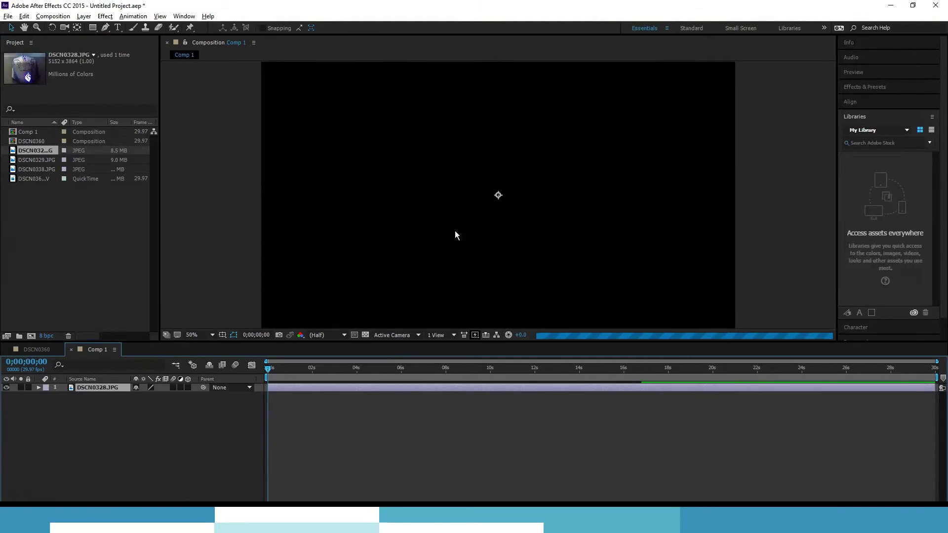
pyautogui.scroll(-4, 374, 229)
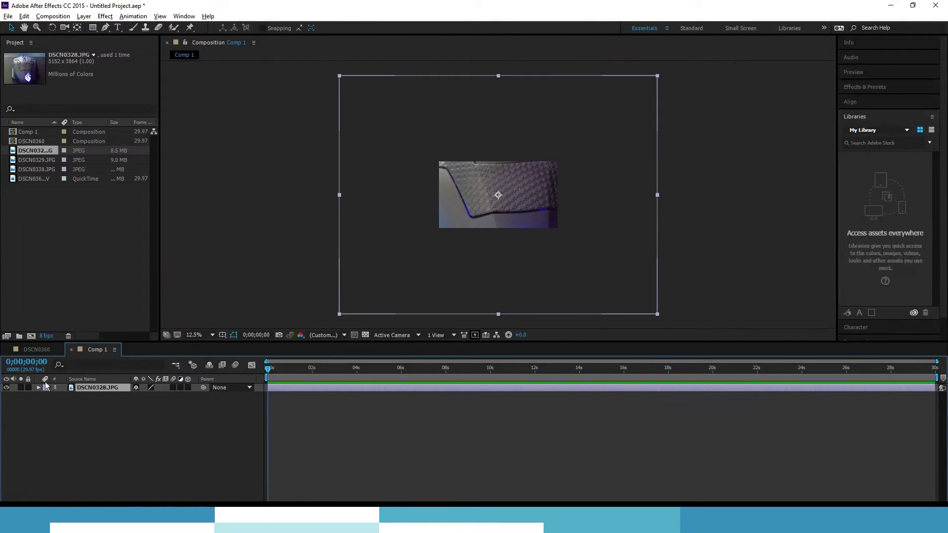
pyautogui.click(47, 396)
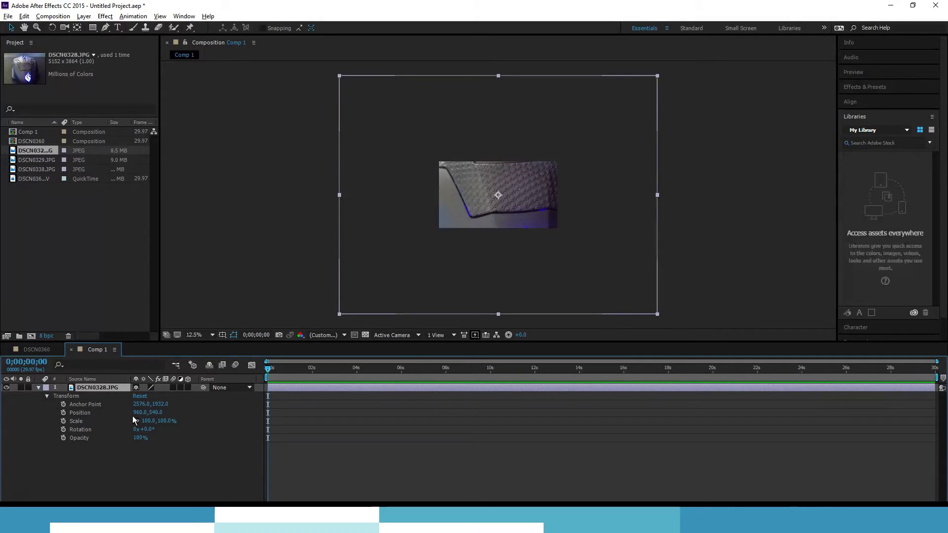
pyautogui.click(88, 404)
# Start Position and Scale keyframes and set Scale to 50%
pyautogui.click(64, 413)
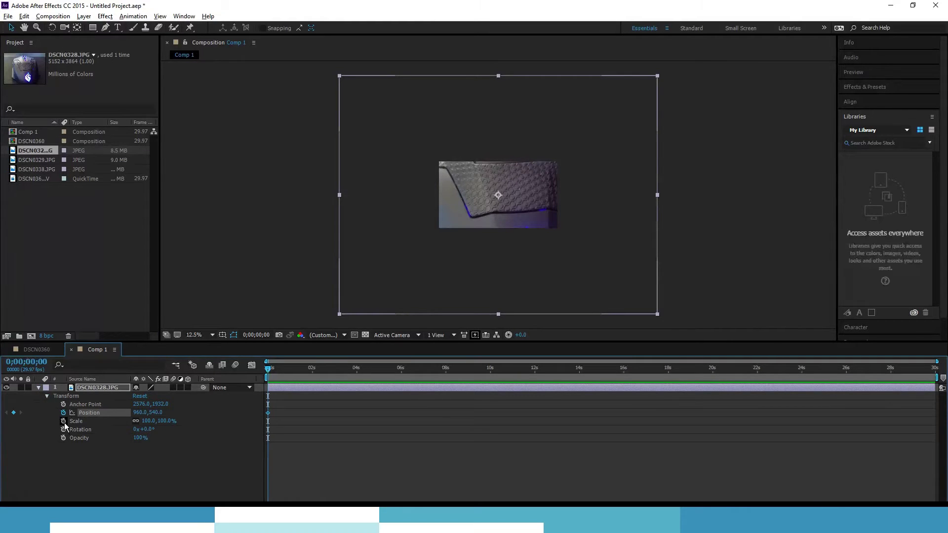
pyautogui.click(63, 421)
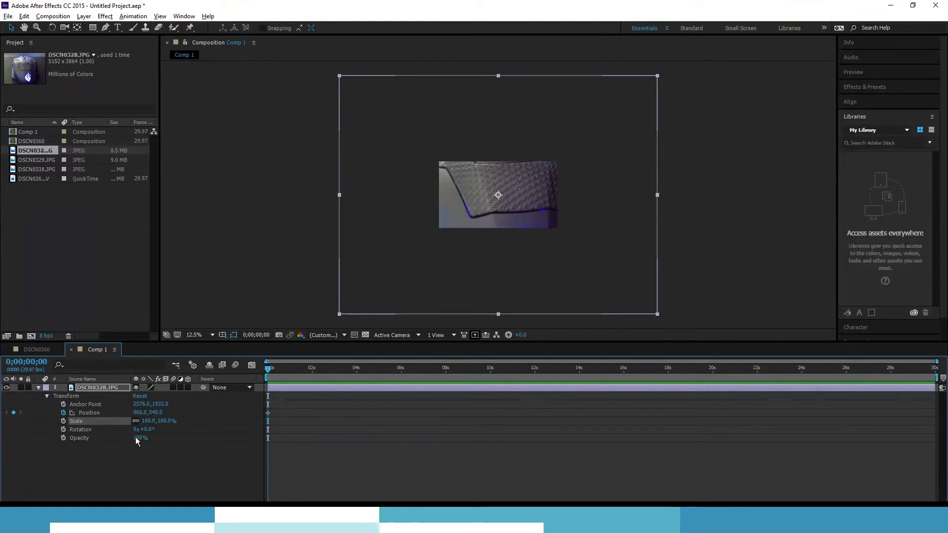
pyautogui.click(148, 421)
pyautogui.write('50')
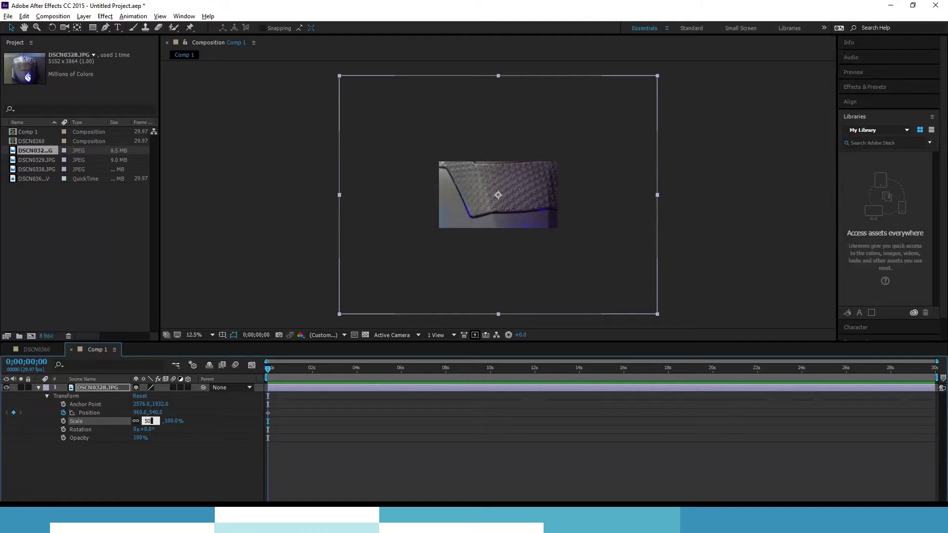
pyautogui.press('Return')
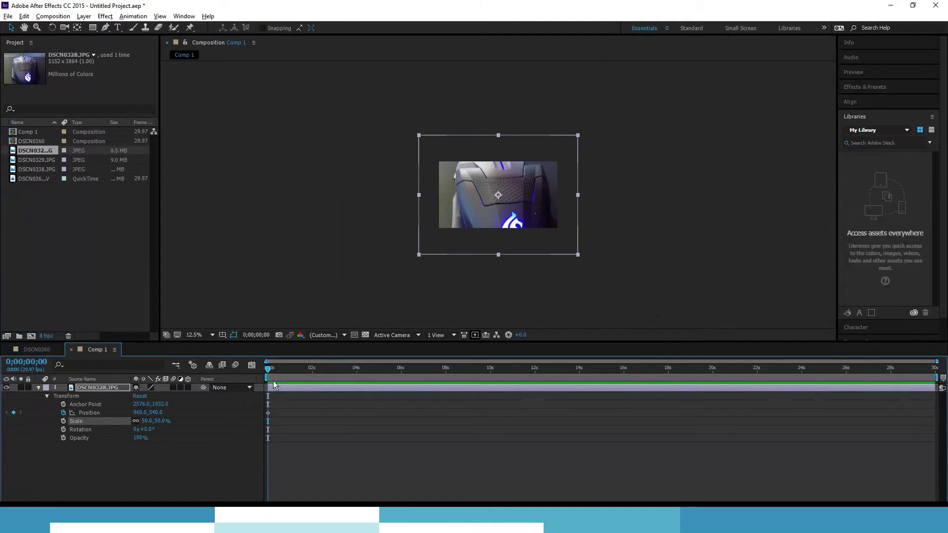
# Keyframe the photo sliding up from 960,886 to 960,208 at about two seconds
pyautogui.click(108, 413)
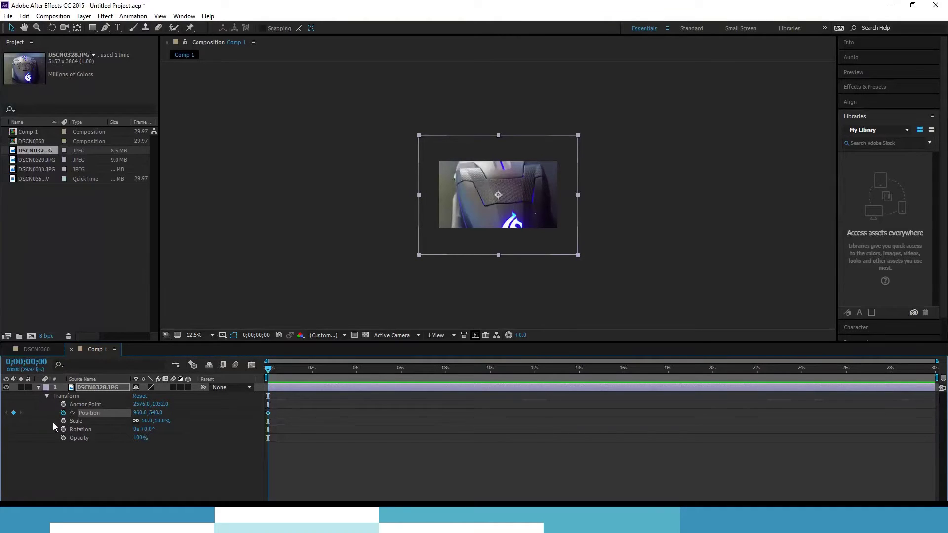
pyautogui.moveTo(268, 368); pyautogui.dragTo(247, 381)
pyautogui.moveTo(154, 413); pyautogui.dragTo(324, 409)
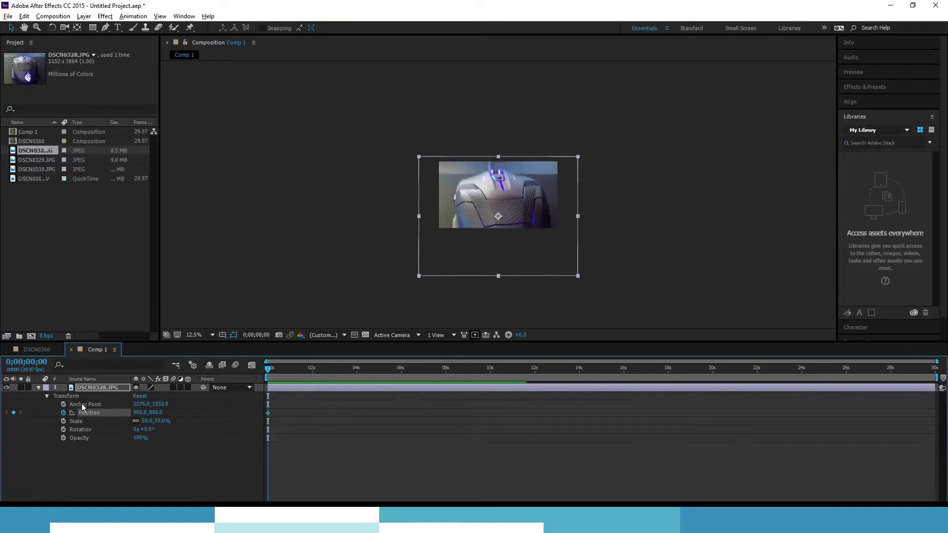
pyautogui.click(312, 371)
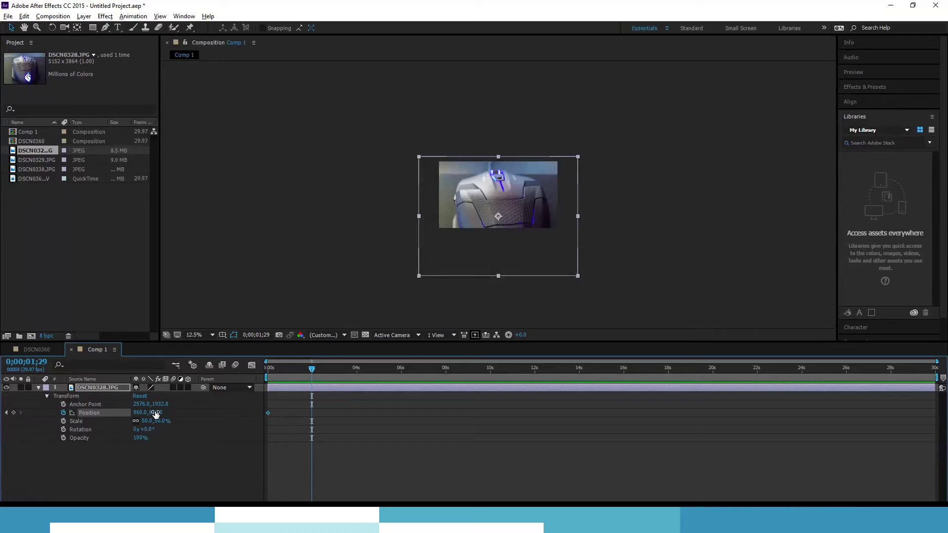
pyautogui.moveTo(152, 412); pyautogui.dragTo(67, 412)
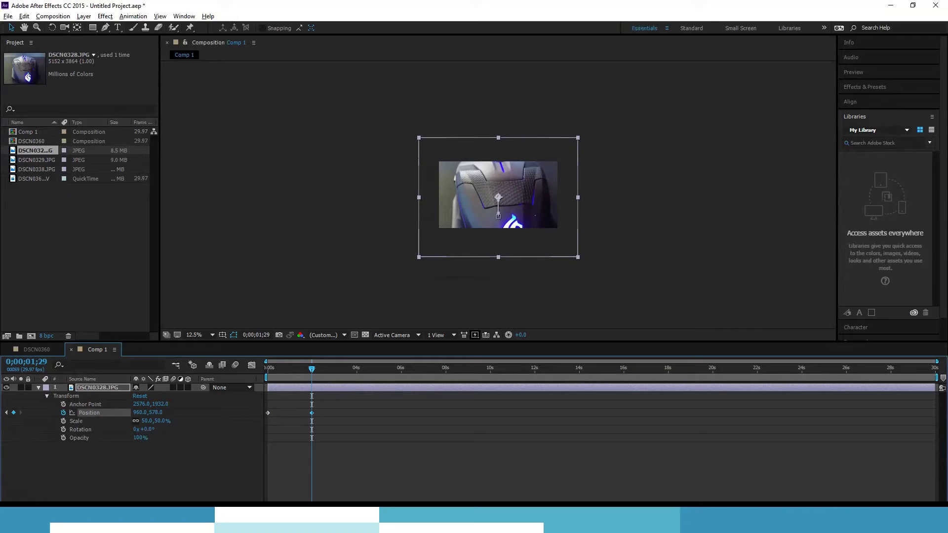
pyautogui.moveTo(154, 413); pyautogui.dragTo(5, 410)
# Preview the slide from the start and select both Position keyframes
pyautogui.moveTo(313, 369); pyautogui.dragTo(199, 365)
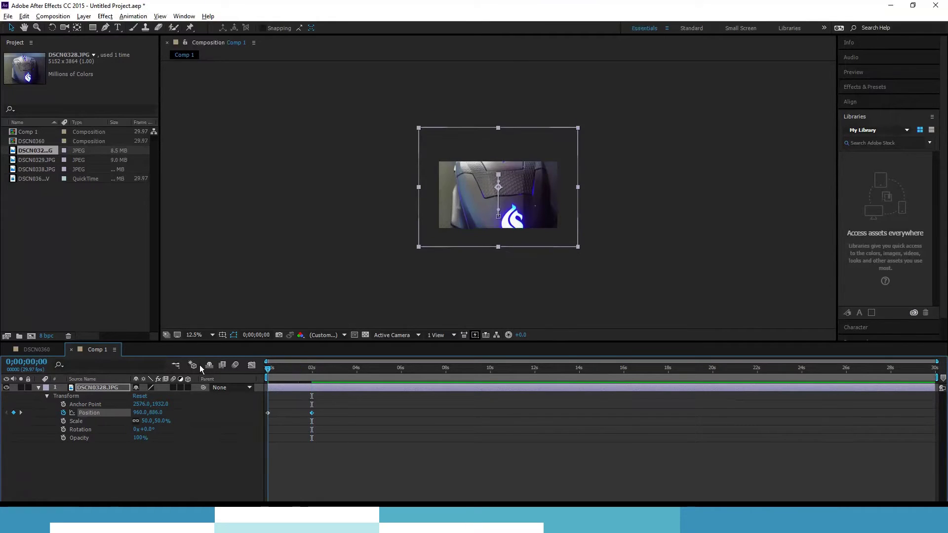
pyautogui.click(274, 282)
pyautogui.press('space')
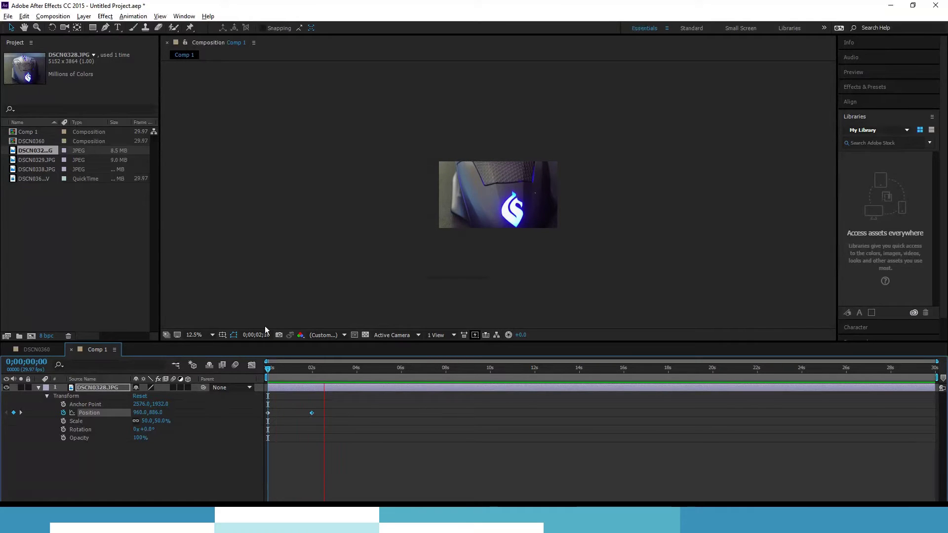
pyautogui.press('space')
pyautogui.moveTo(316, 370); pyautogui.dragTo(311, 369)
pyautogui.press('Home')
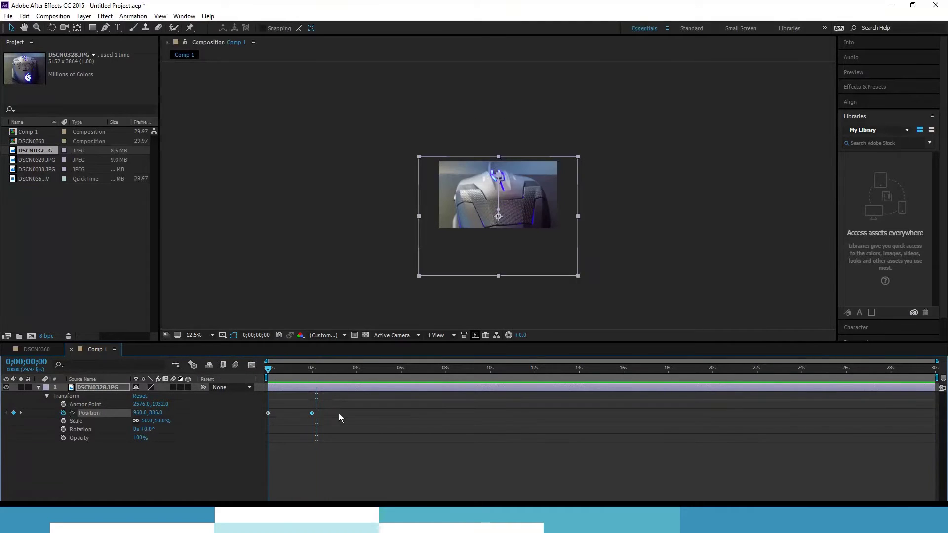
pyautogui.moveTo(328, 419); pyautogui.dragTo(253, 407)
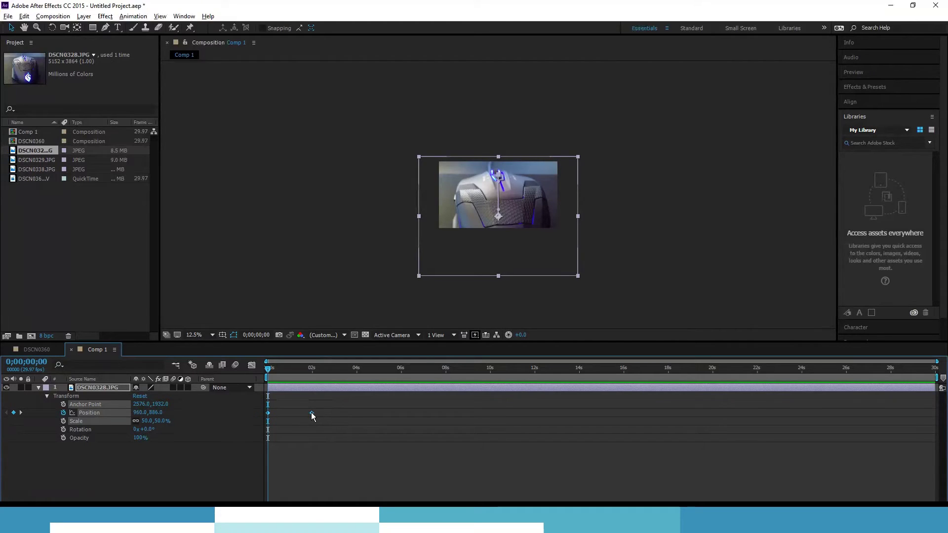
# Apply Easy Ease to the selected Position keyframes
pyautogui.rightClick(311, 413)
pyautogui.moveTo(371, 409)
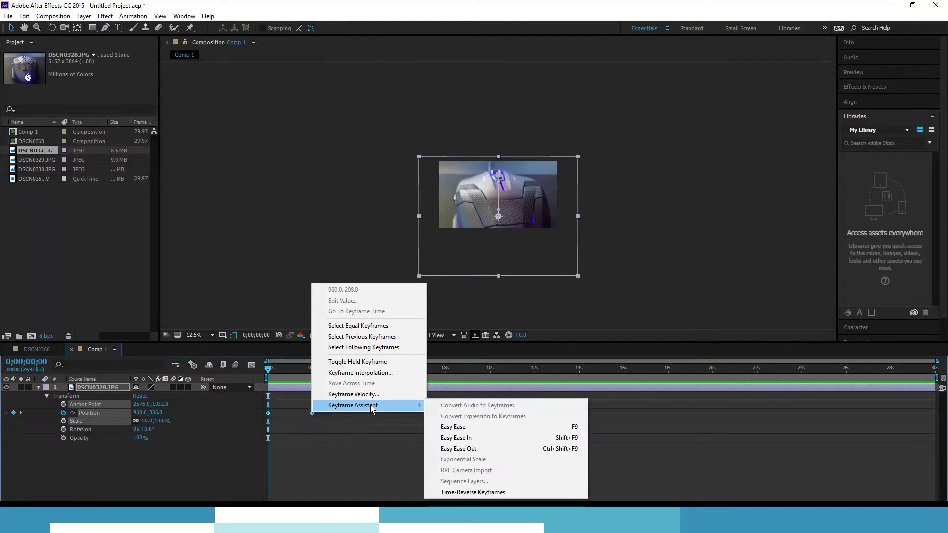
pyautogui.click(496, 426)
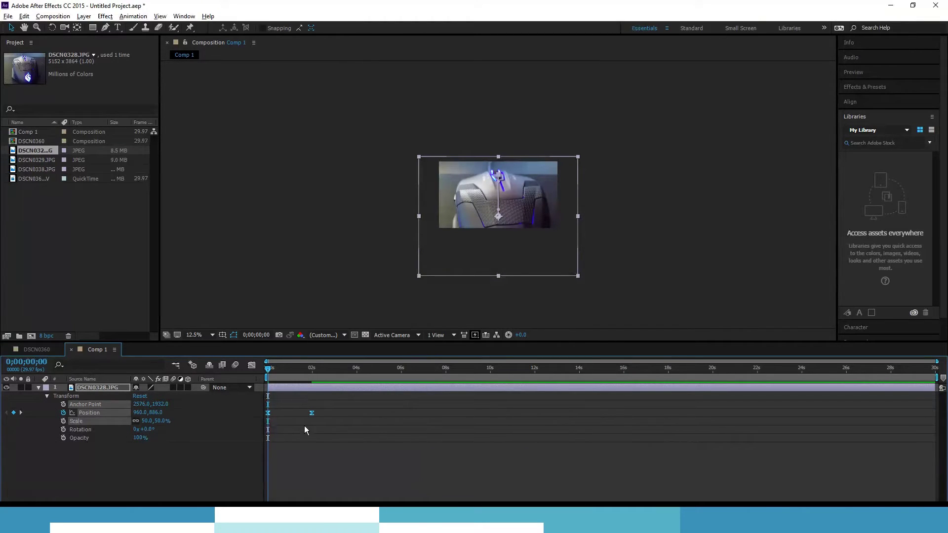
# Preview the eased slide and trim the DSCN0328 layer to end at 0;00;02;01
pyautogui.press('space')
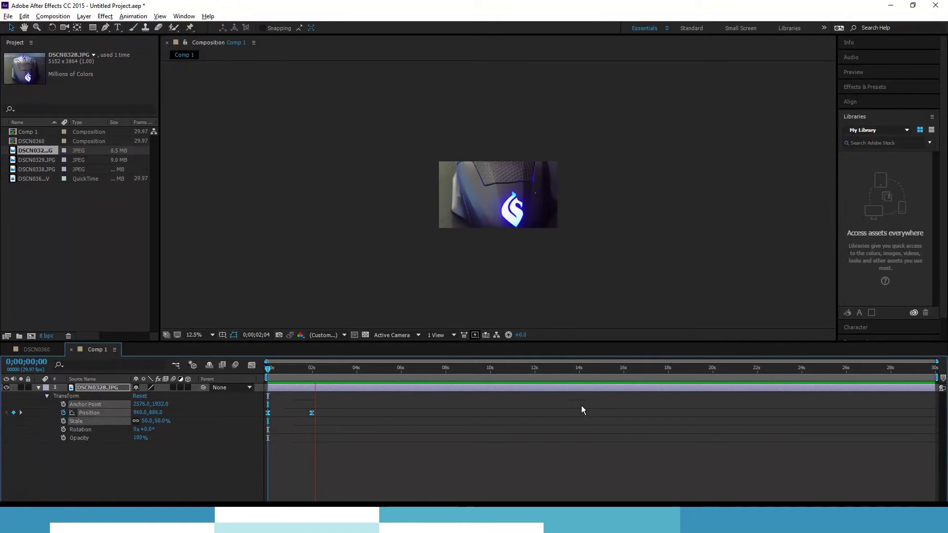
pyautogui.press('space')
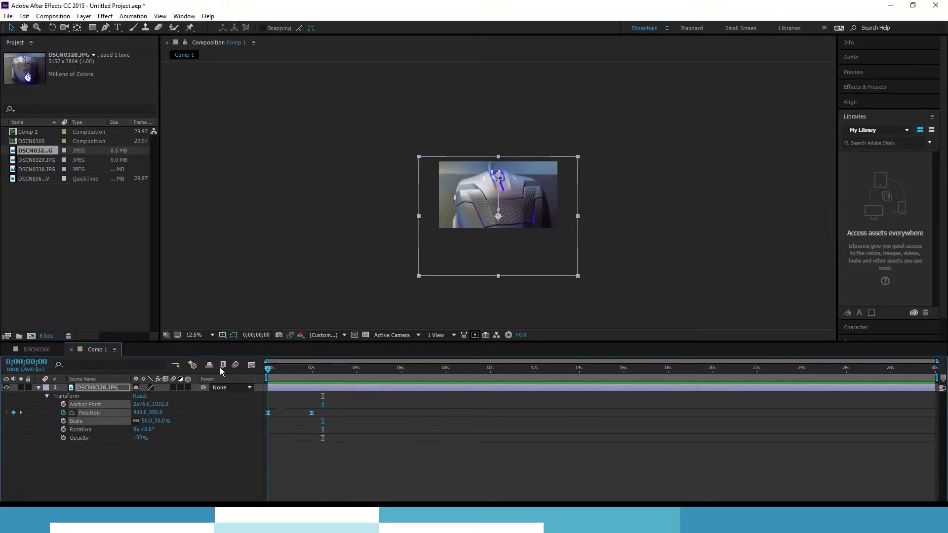
pyautogui.press('space')
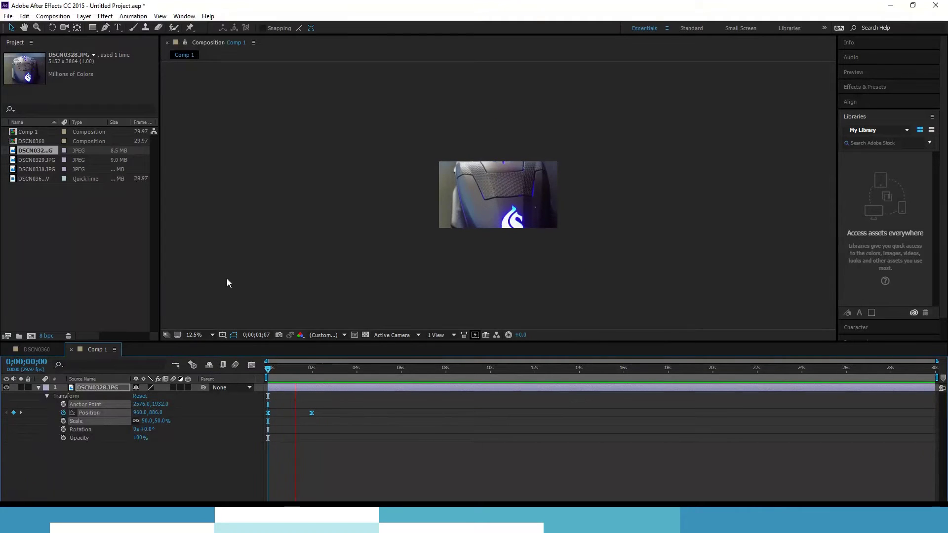
pyautogui.click(313, 369)
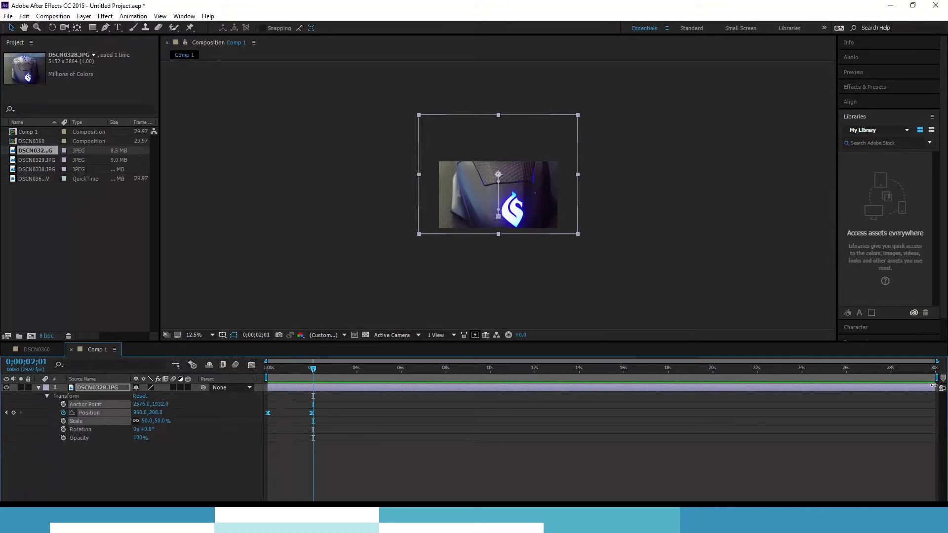
pyautogui.moveTo(933, 386); pyautogui.dragTo(315, 389)
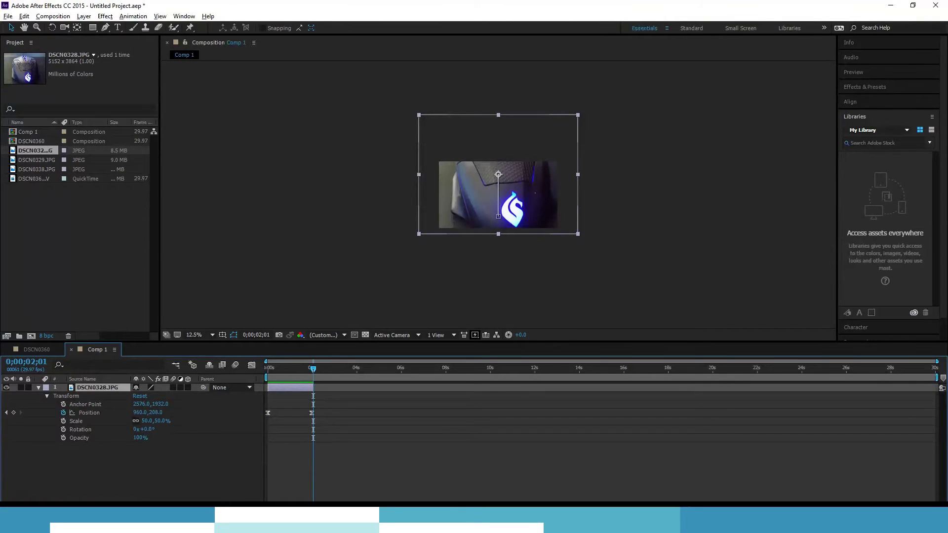
# Add DSCN0338.JPG to Comp 1 as a new layer
pyautogui.click(39, 387)
pyautogui.click(35, 168)
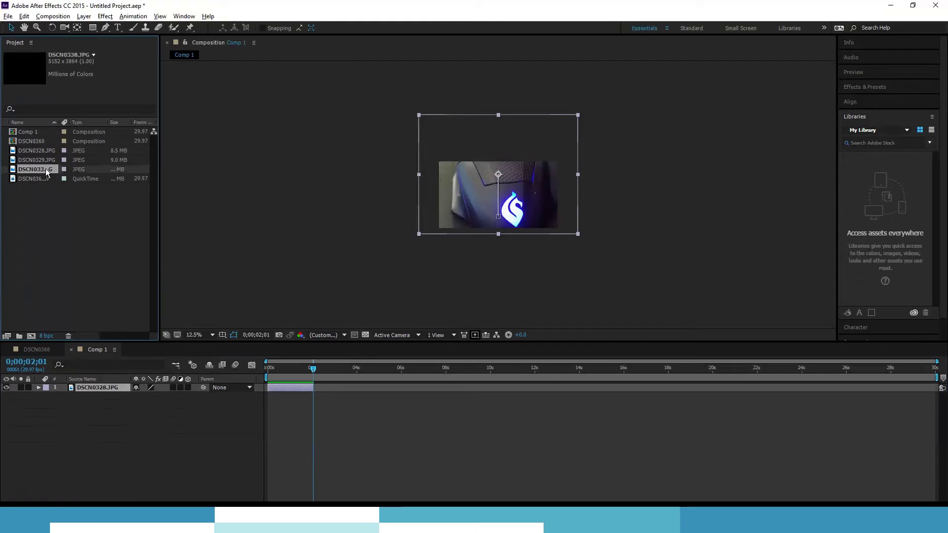
pyautogui.moveTo(83, 367); pyautogui.dragTo(116, 388)
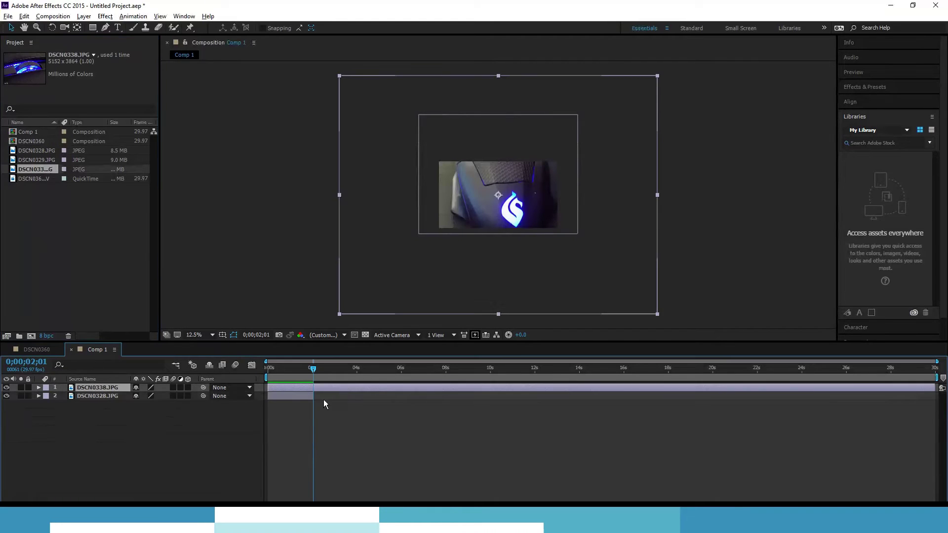
# Start the DSCN0338 layer at about two seconds and end it near four seconds
pyautogui.moveTo(275, 388); pyautogui.dragTo(311, 391)
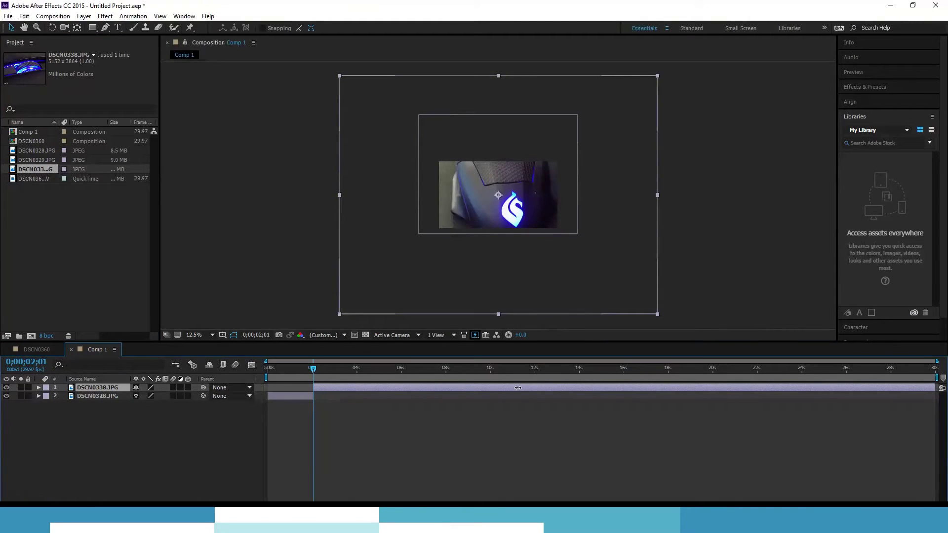
pyautogui.click(943, 388)
pyautogui.moveTo(935, 386); pyautogui.dragTo(365, 383)
pyautogui.click(499, 383)
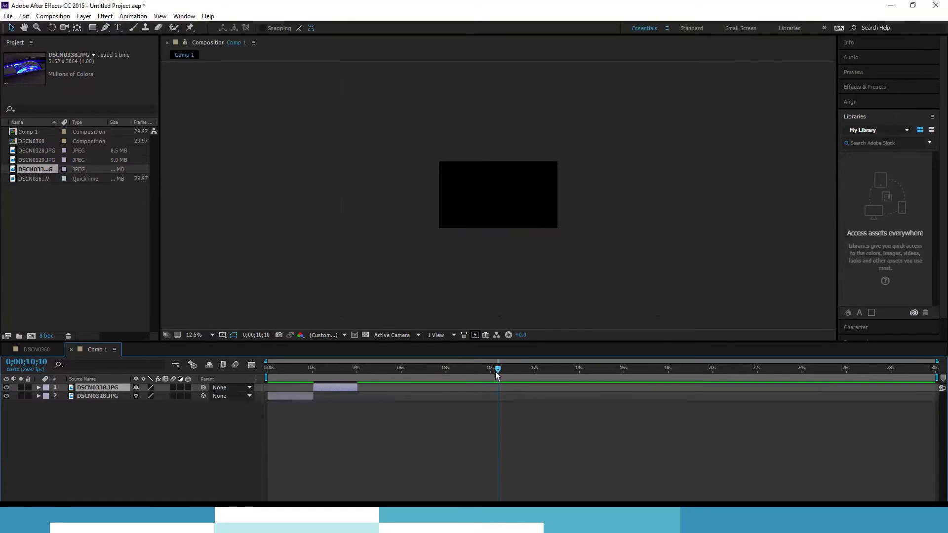
pyautogui.moveTo(495, 373); pyautogui.dragTo(313, 375)
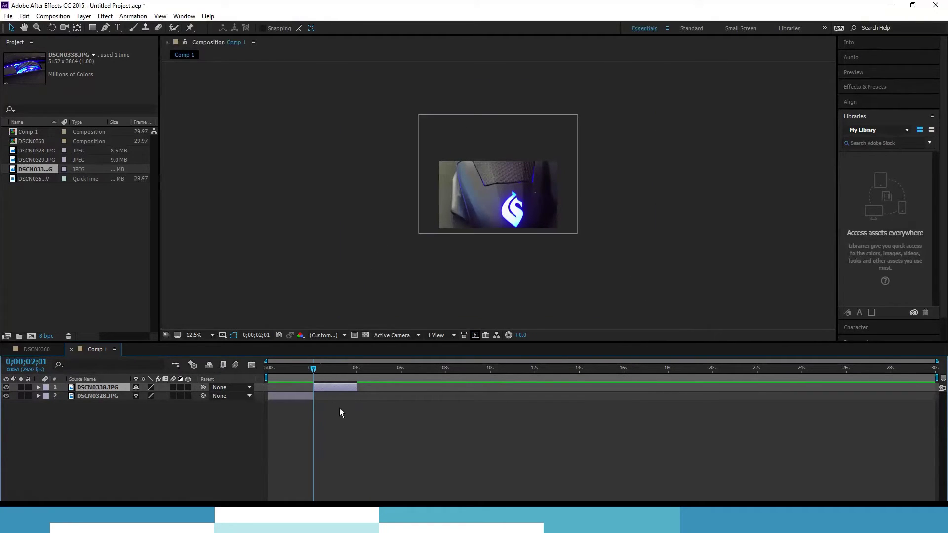
# Check the cut between the two photos around the two-second mark
pyautogui.click(503, 305)
pyautogui.press('pageup')
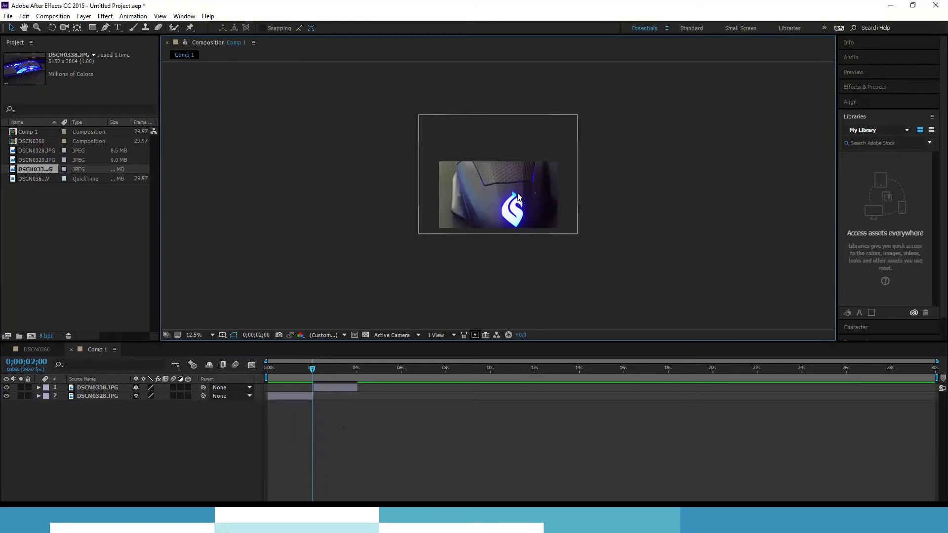
pyautogui.click(340, 369)
pyautogui.click(345, 387)
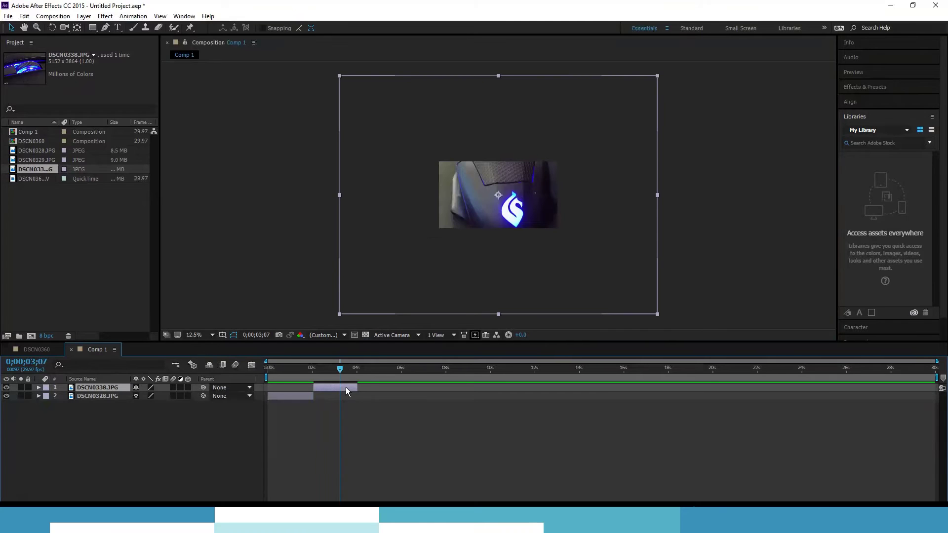
pyautogui.moveTo(337, 367); pyautogui.dragTo(311, 371)
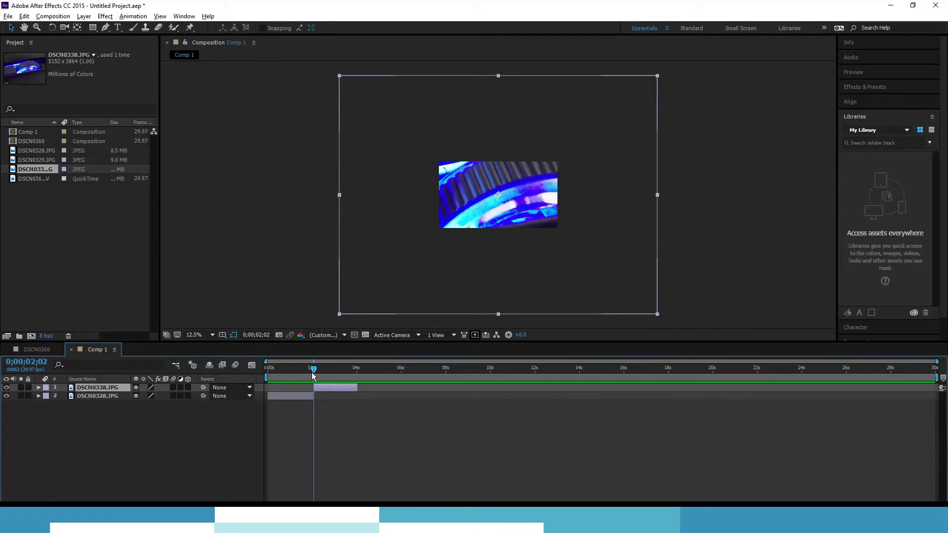
# Keyframe DSCN0338's Position at about two seconds, placing it near 1592,327
pyautogui.click(37, 388)
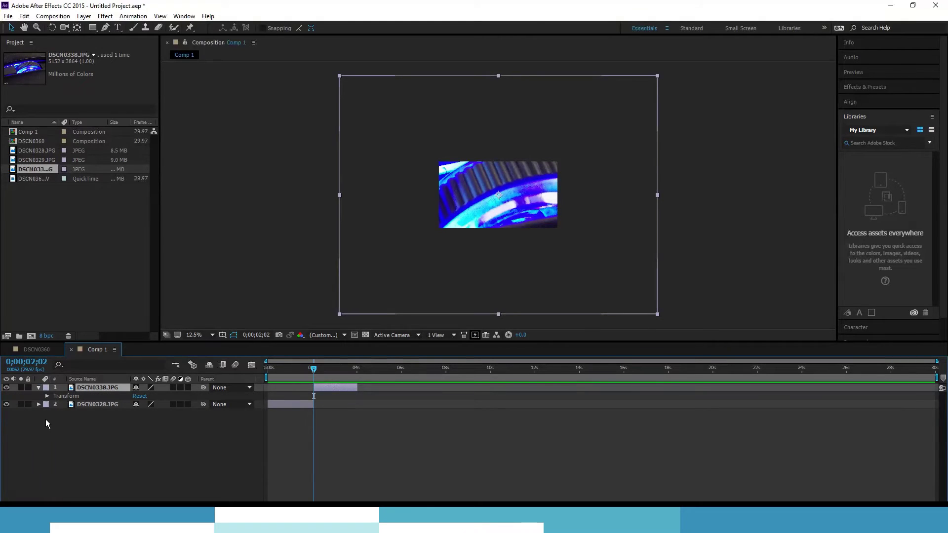
pyautogui.click(47, 396)
pyautogui.click(63, 412)
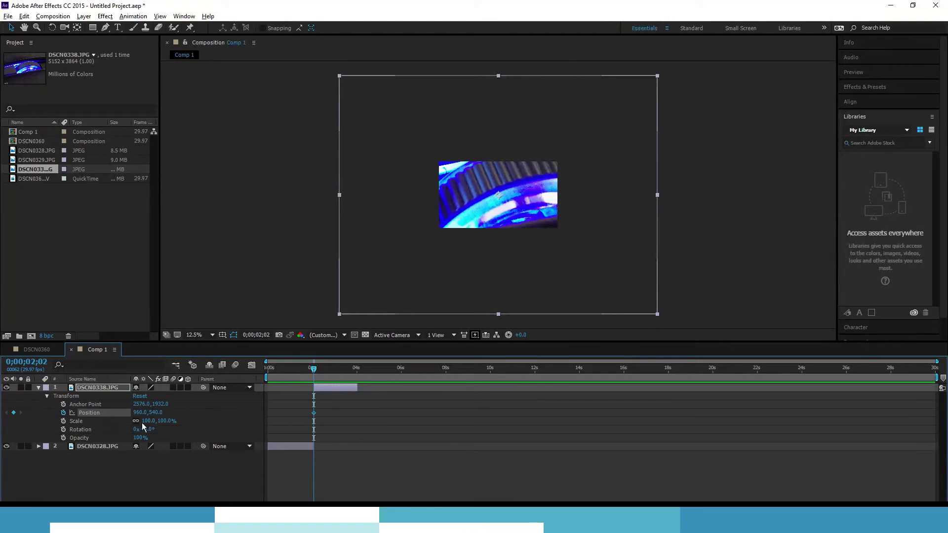
pyautogui.moveTo(156, 413); pyautogui.dragTo(134, 420)
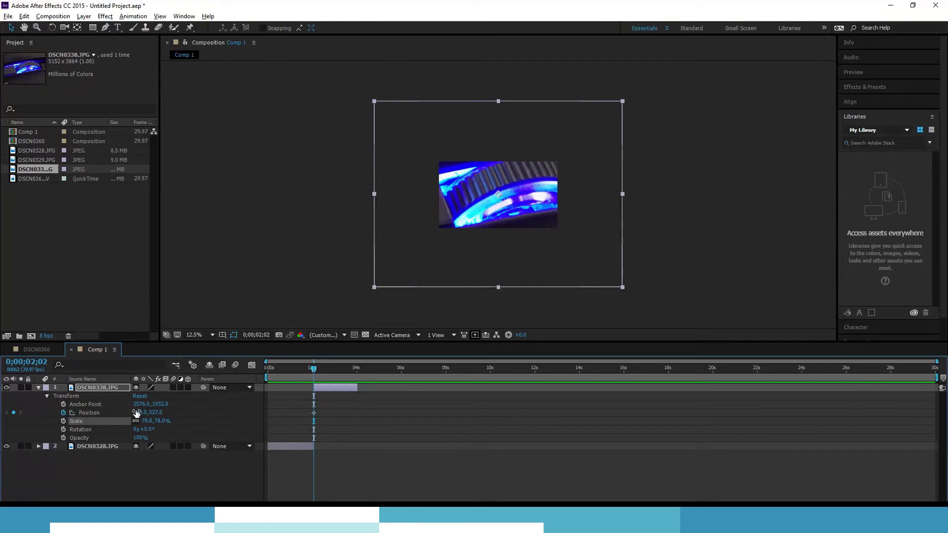
pyautogui.click(100, 412)
pyautogui.moveTo(488, 199); pyautogui.dragTo(523, 201)
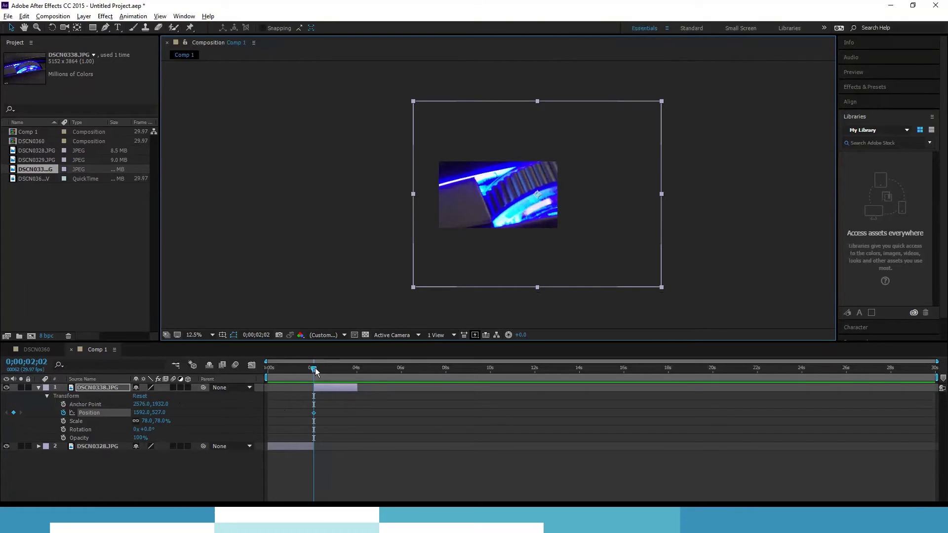
# Add a Position keyframe near four seconds moving the photo to 104,983 at lower left
pyautogui.moveTo(315, 368); pyautogui.dragTo(359, 369)
pyautogui.moveTo(491, 209); pyautogui.dragTo(418, 233)
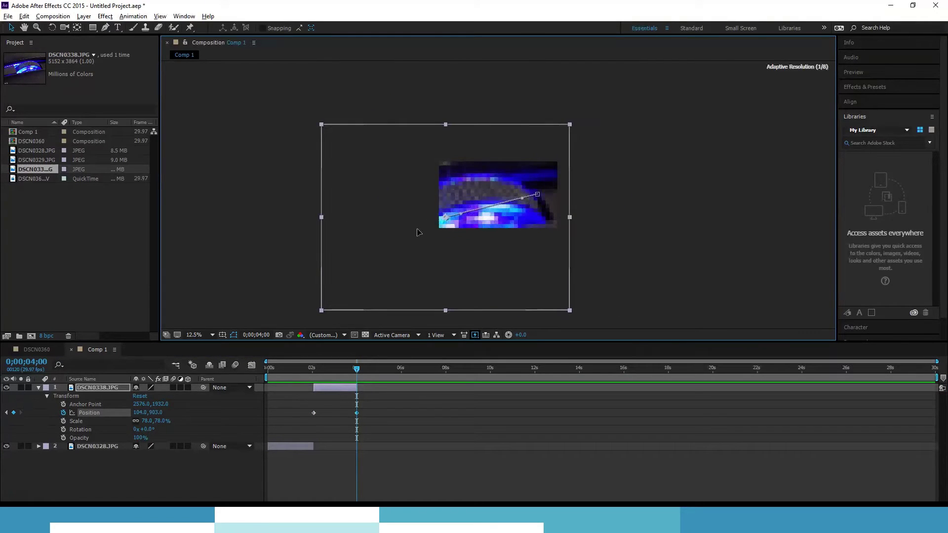
pyautogui.click(638, 208)
pyautogui.moveTo(358, 370); pyautogui.dragTo(320, 365)
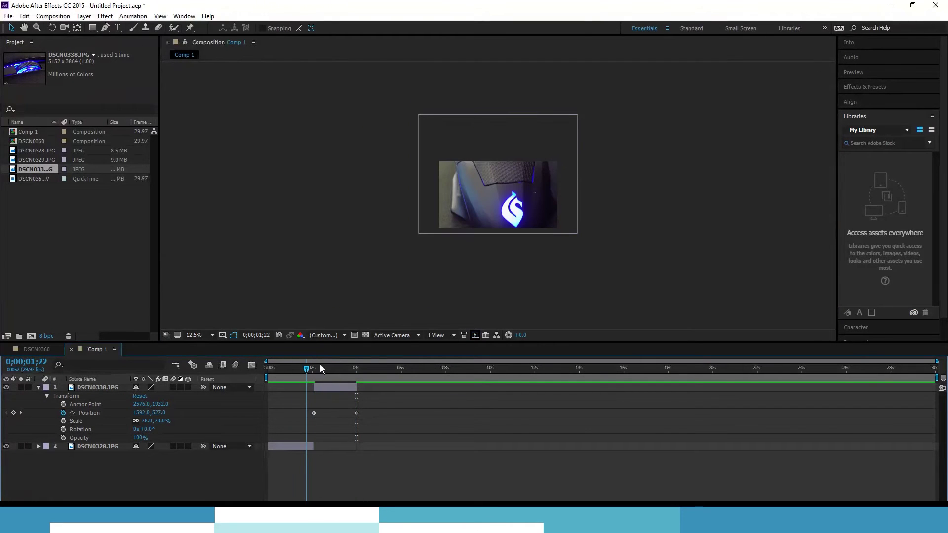
# Preview the composition and return to just after the two-second mark
pyautogui.click(309, 281)
pyautogui.press('space')
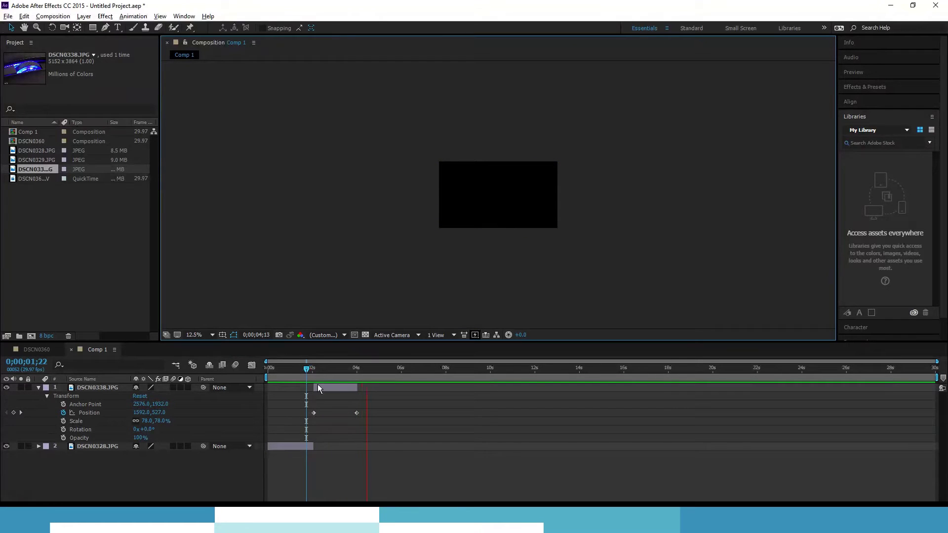
pyautogui.click(313, 369)
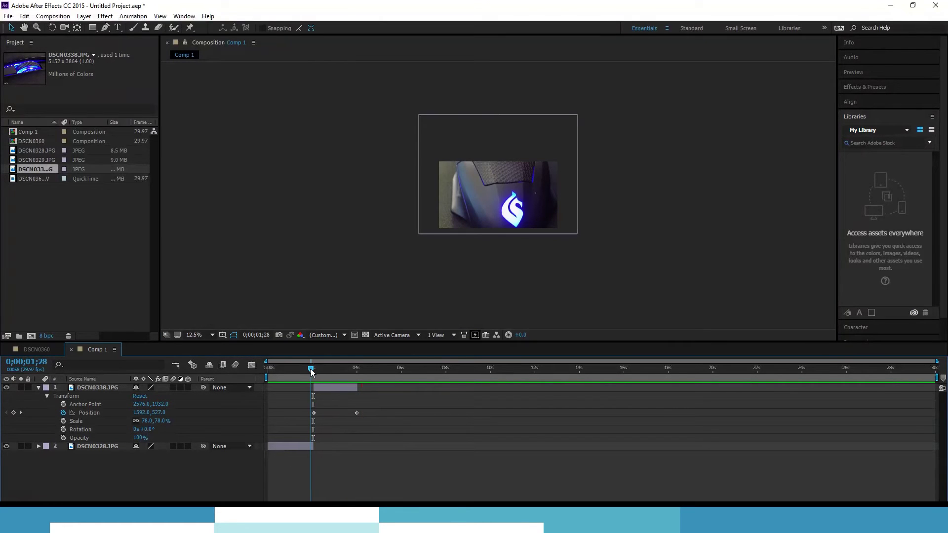
pyautogui.moveTo(317, 371); pyautogui.dragTo(313, 370)
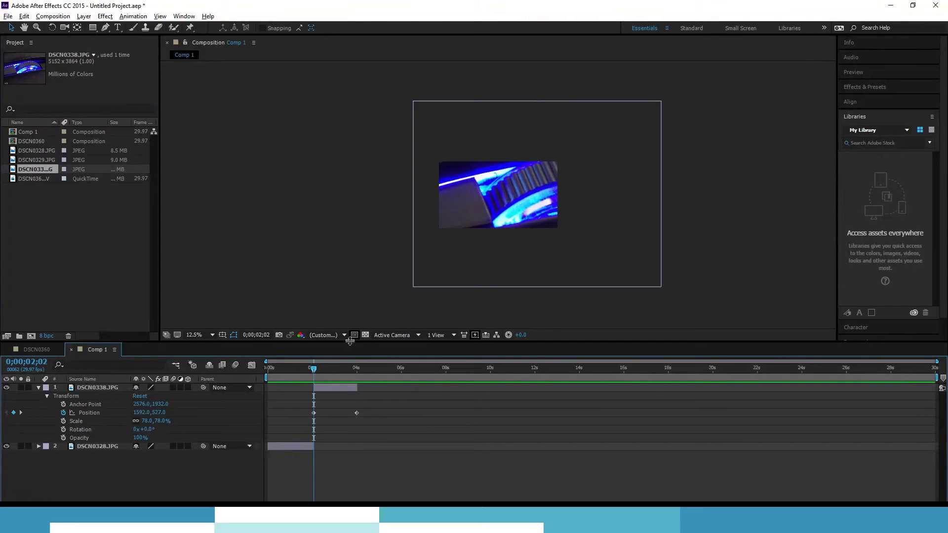
# Keyframe DSCN0338's Opacity fading from 0% to 100% by 0;00;02;07
pyautogui.click(323, 384)
pyautogui.click(63, 438)
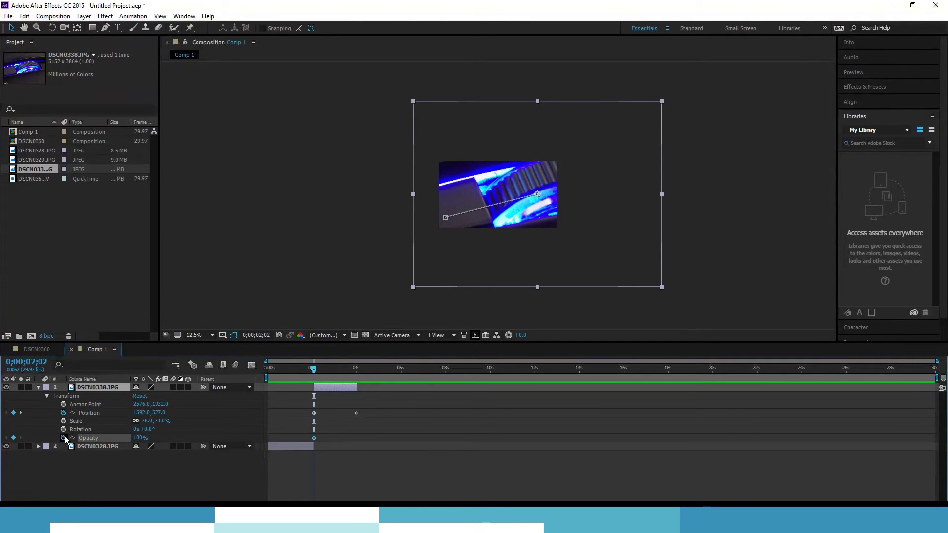
pyautogui.click(140, 438)
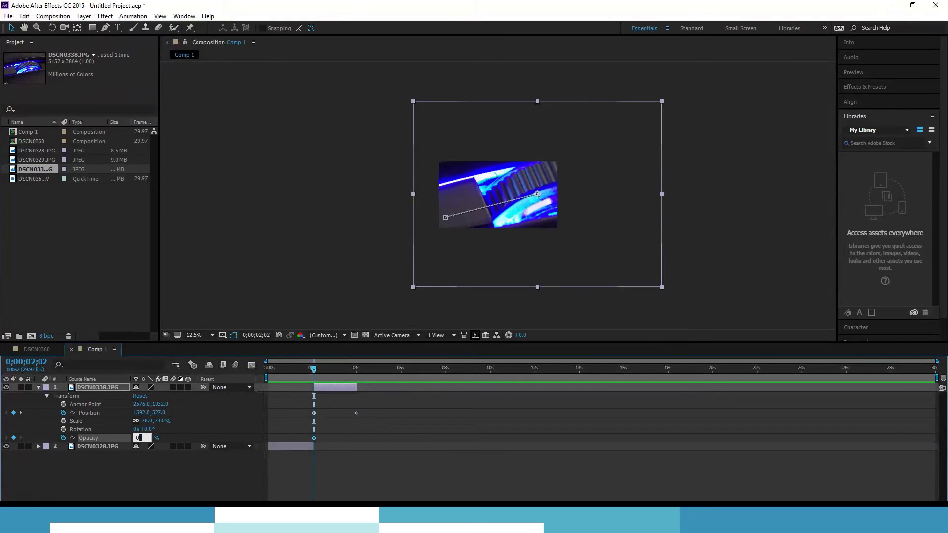
pyautogui.press('Return')
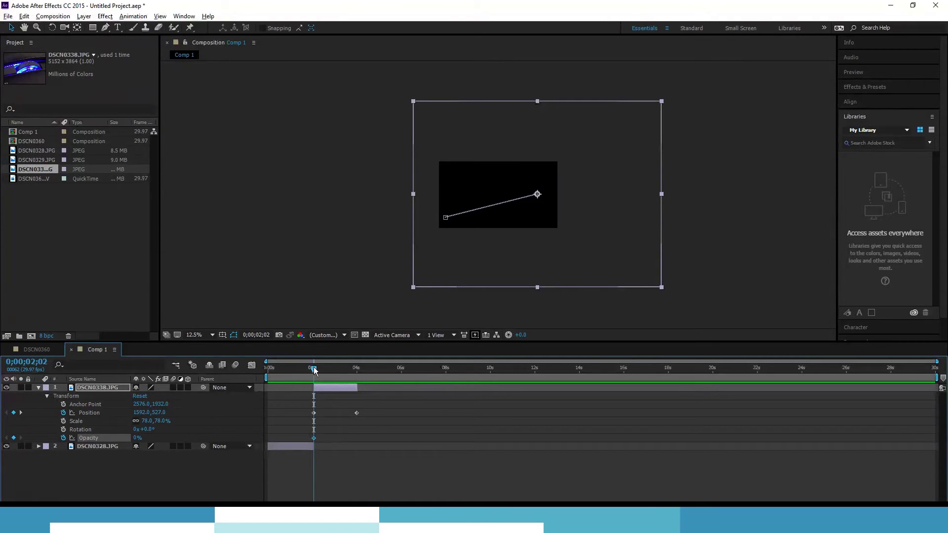
pyautogui.moveTo(313, 368); pyautogui.dragTo(317, 368)
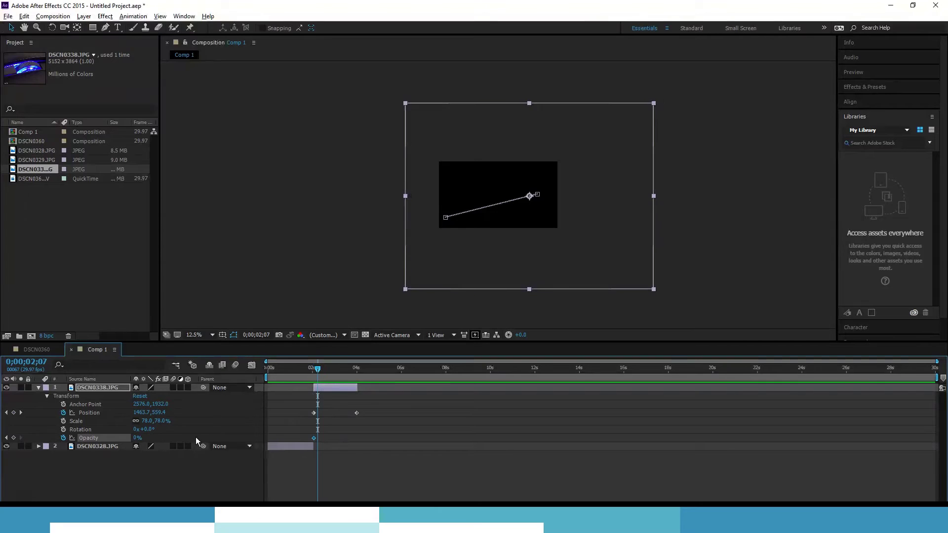
pyautogui.click(137, 438)
pyautogui.write('100')
pyautogui.press('Return')
pyautogui.moveTo(317, 369); pyautogui.dragTo(297, 368)
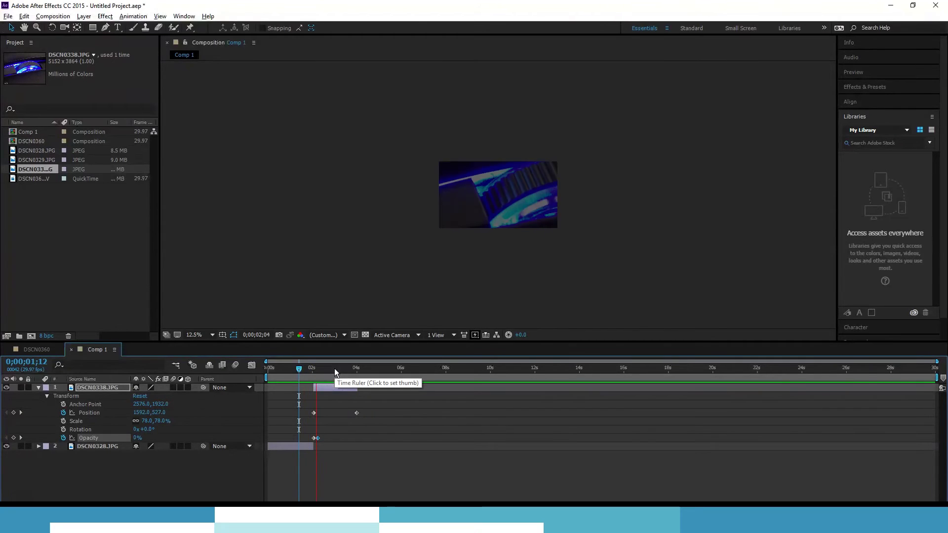
# Delete the 100% Opacity keyframe and set Opacity back to 100%
pyautogui.click(328, 386)
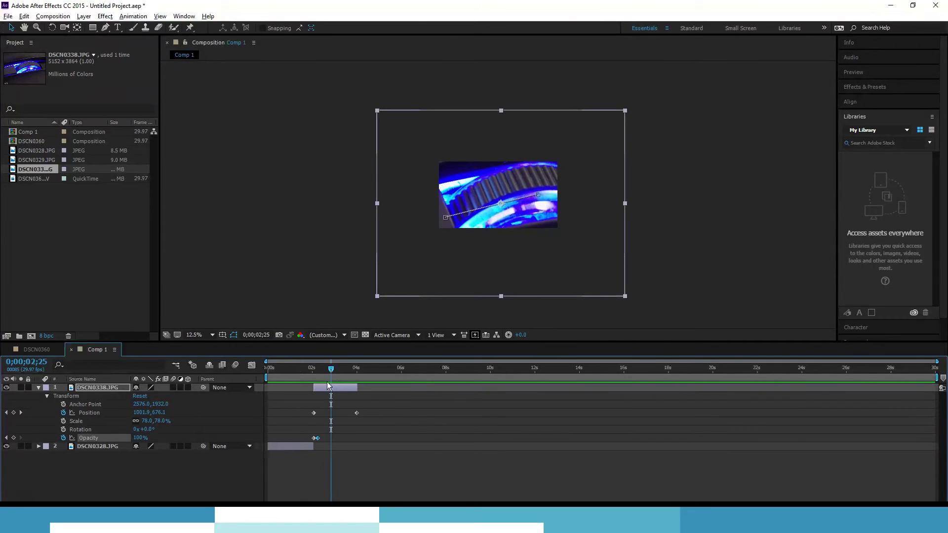
pyautogui.click(316, 438)
pyautogui.press('Delete')
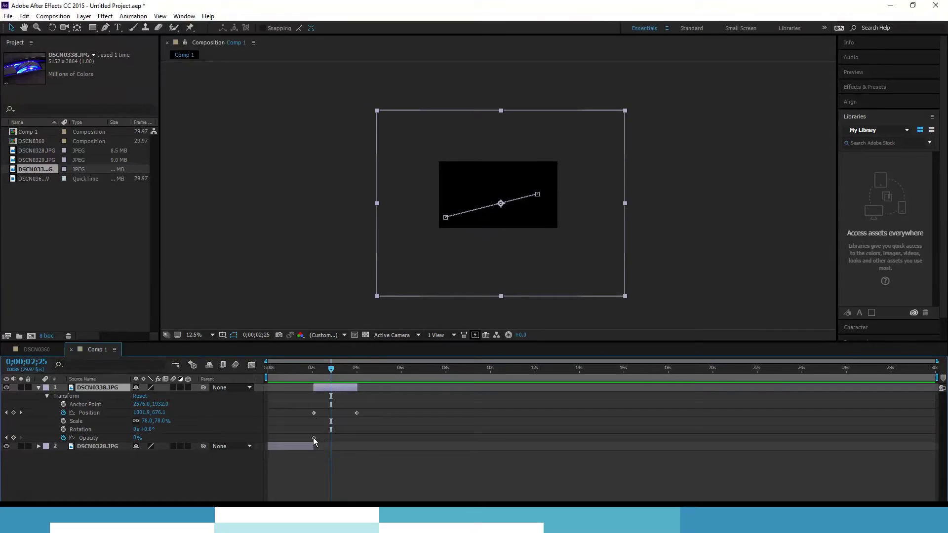
pyautogui.moveTo(321, 369); pyautogui.dragTo(313, 369)
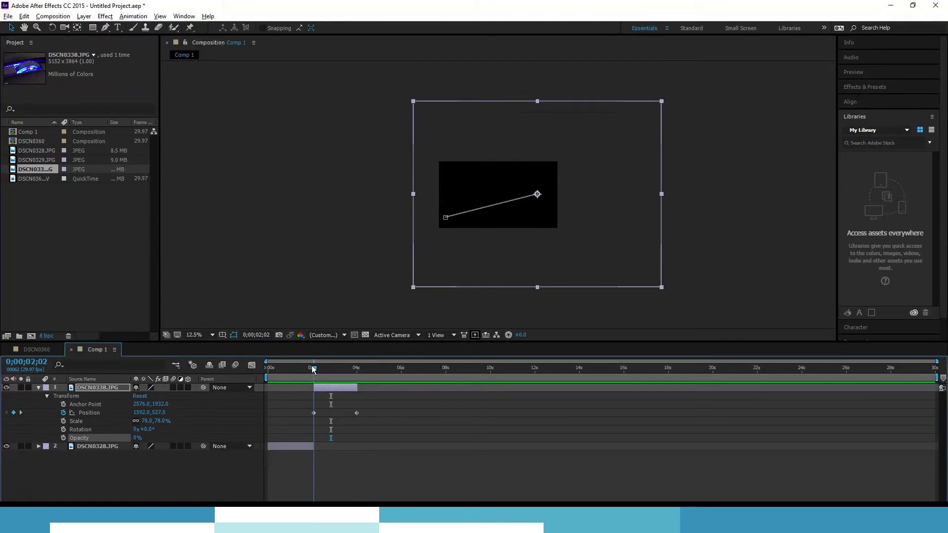
pyautogui.press('F2')
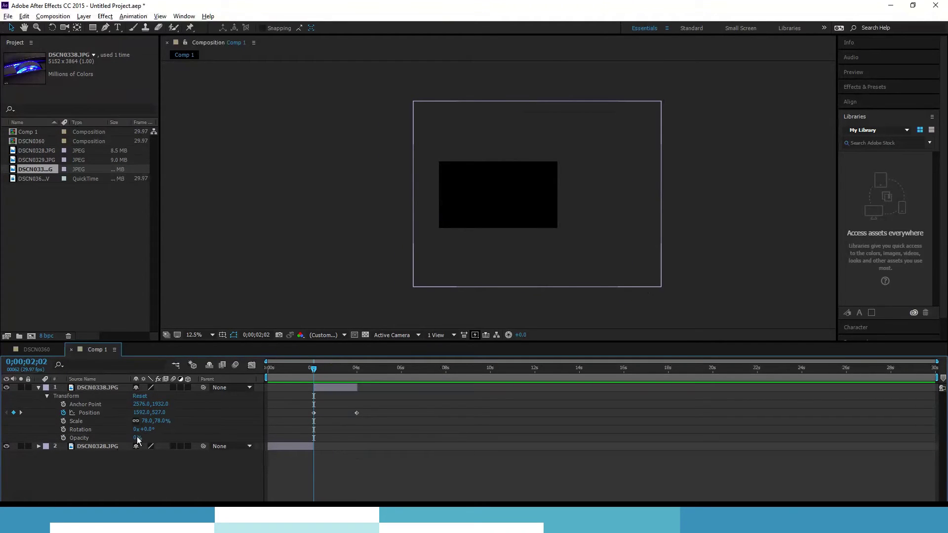
pyautogui.click(137, 437)
pyautogui.write('100')
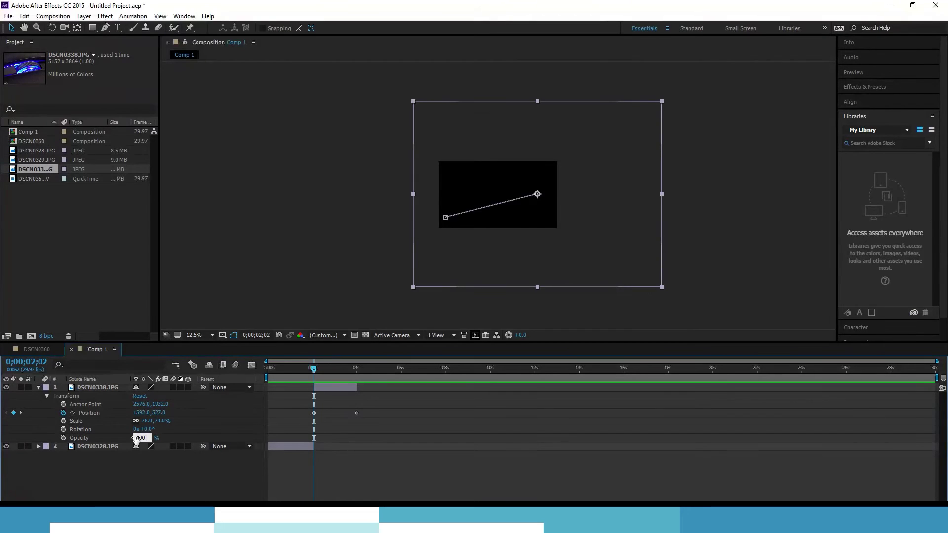
pyautogui.press('Return')
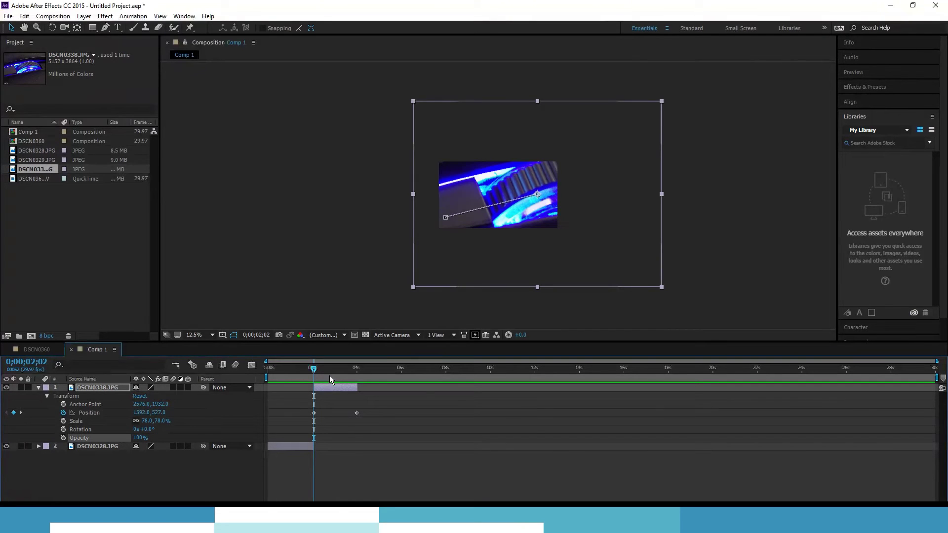
# Apply Transition > Linear Wipe to DSCN0338 and set its Wipe Angle to 180°
pyautogui.click(858, 87)
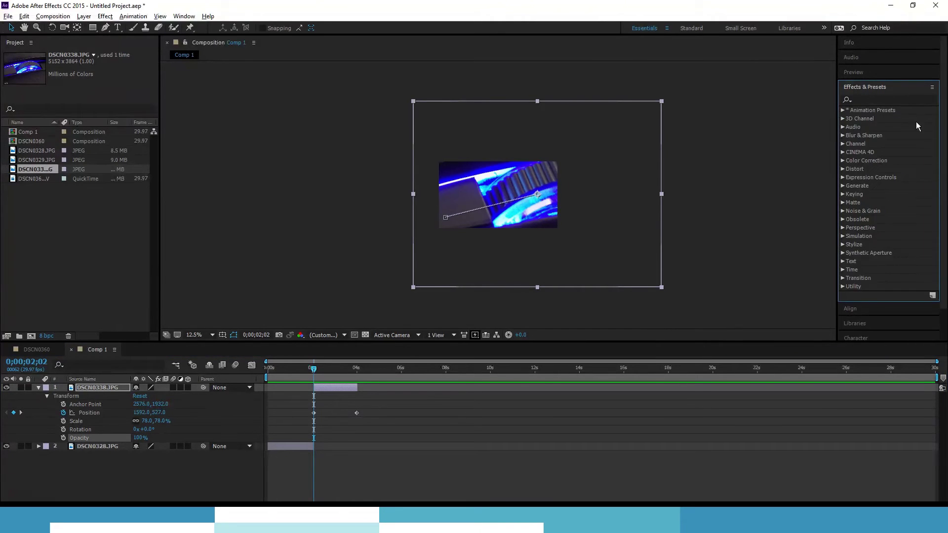
pyautogui.click(844, 278)
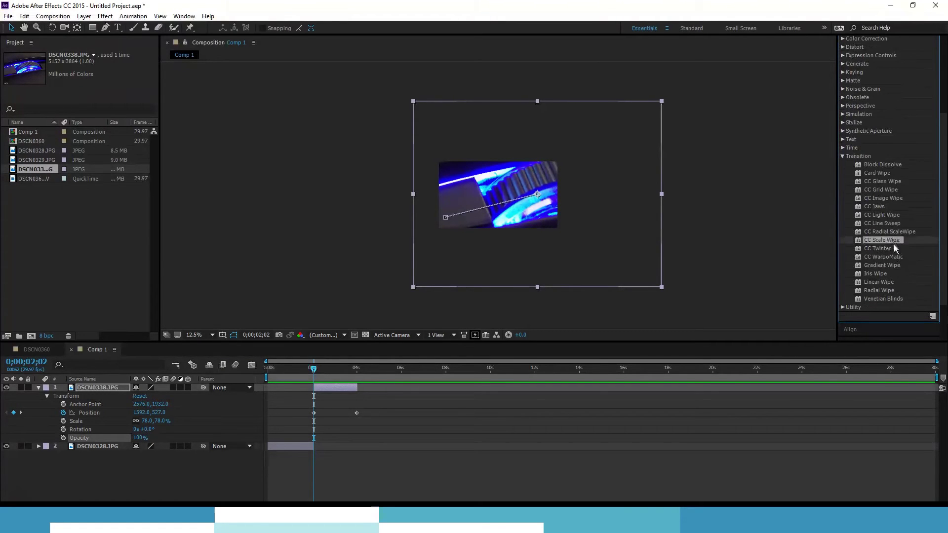
pyautogui.moveTo(881, 283); pyautogui.dragTo(325, 387)
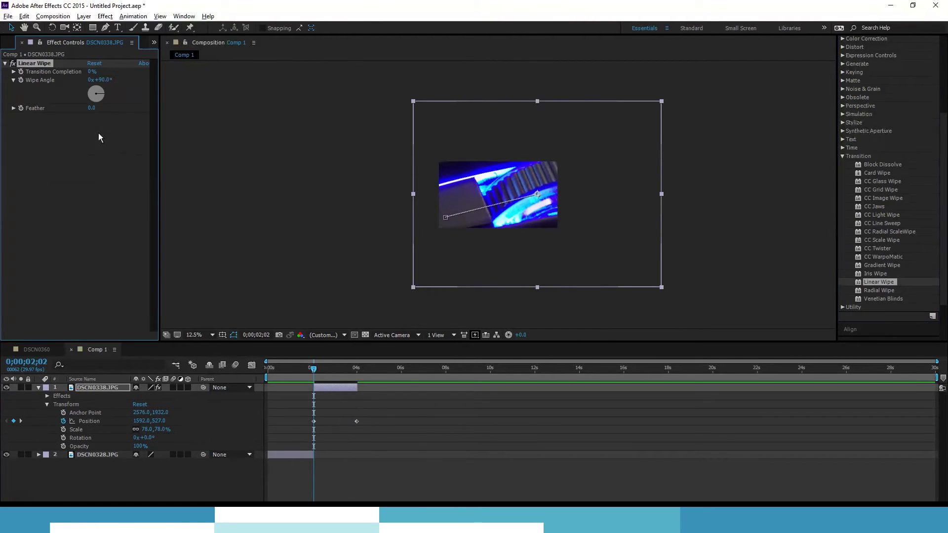
pyautogui.click(101, 79)
pyautogui.write('180')
pyautogui.press('Return')
pyautogui.click(92, 72)
# Keyframe Transition Completion at 100% at 0;00;02;02 and 0% at 0;00;02;05
pyautogui.press('Return')
pyautogui.write('100')
pyautogui.press('Return')
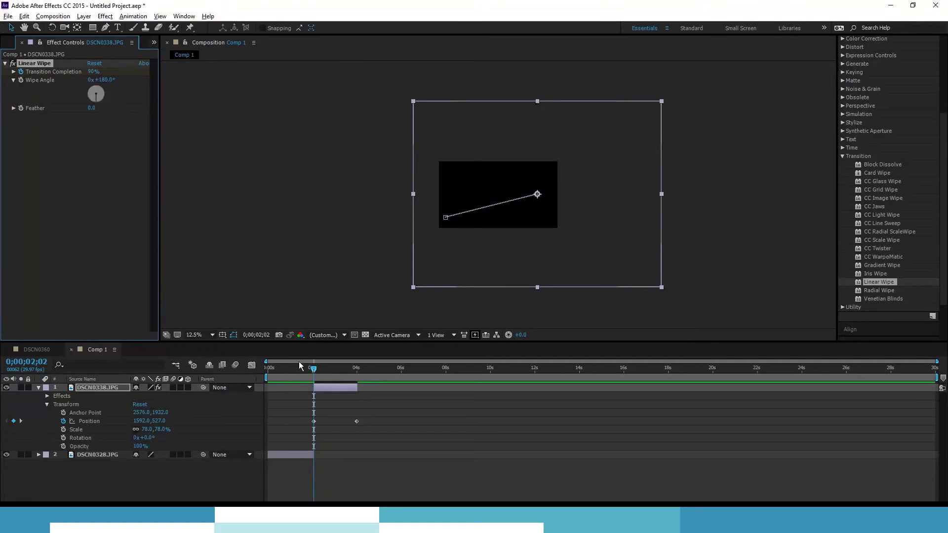
pyautogui.moveTo(314, 374); pyautogui.dragTo(317, 373)
pyautogui.click(92, 71)
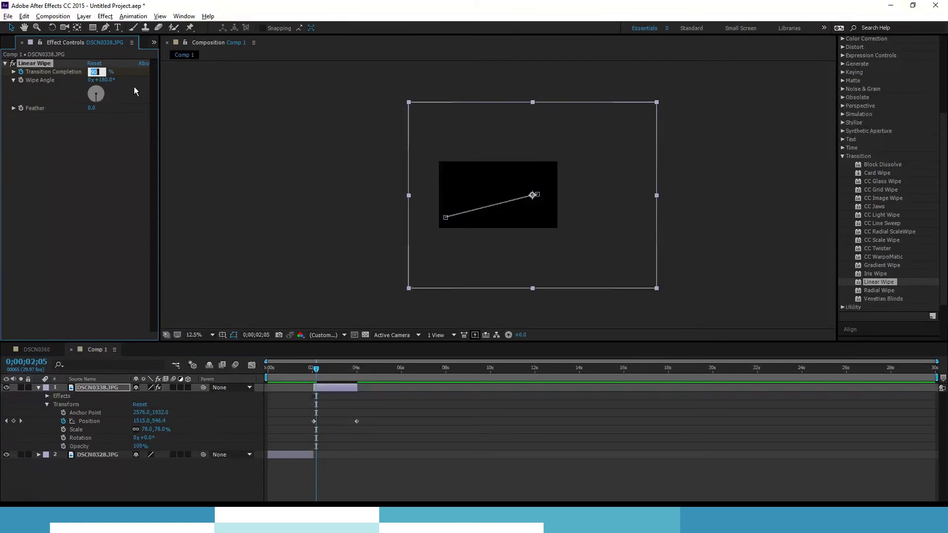
pyautogui.write('0')
pyautogui.press('Return')
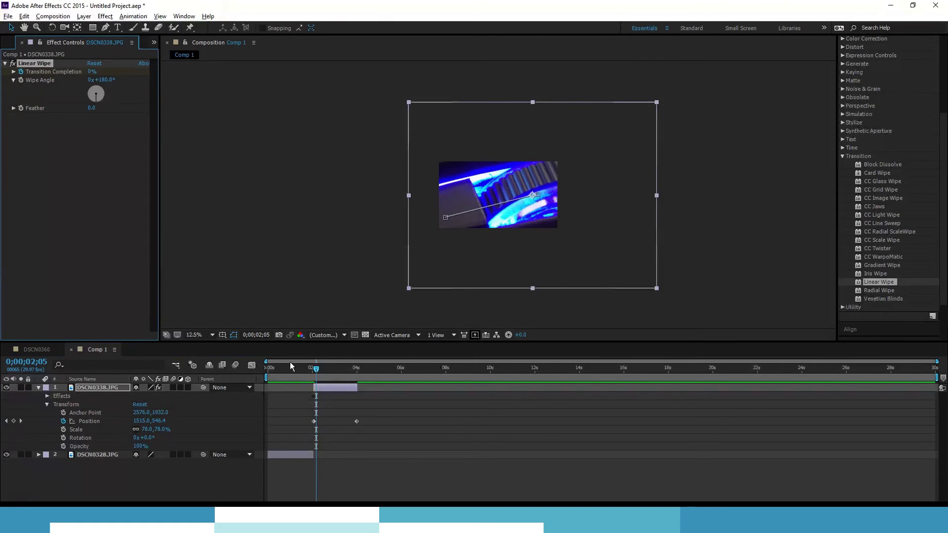
# Preview the wipe from just before the two-second mark
pyautogui.moveTo(317, 373); pyautogui.dragTo(311, 373)
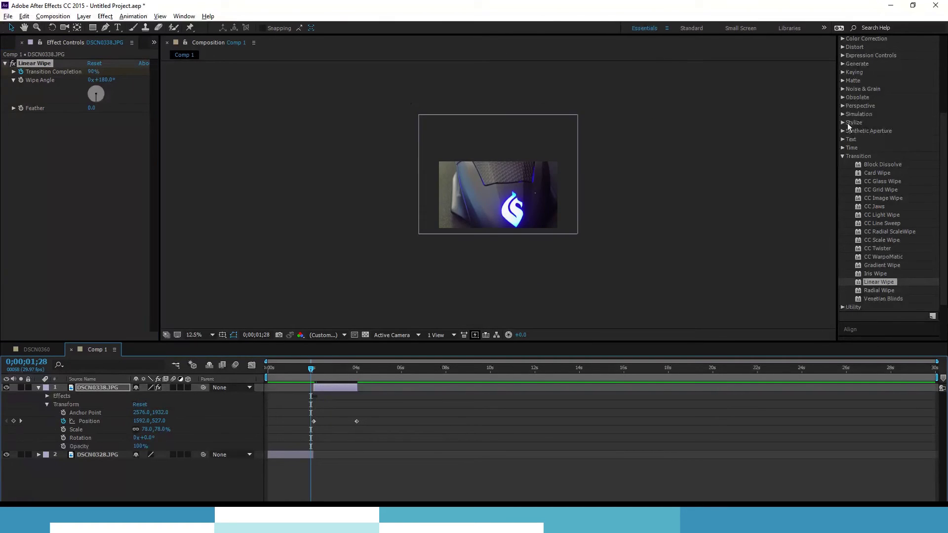
pyautogui.press('space')
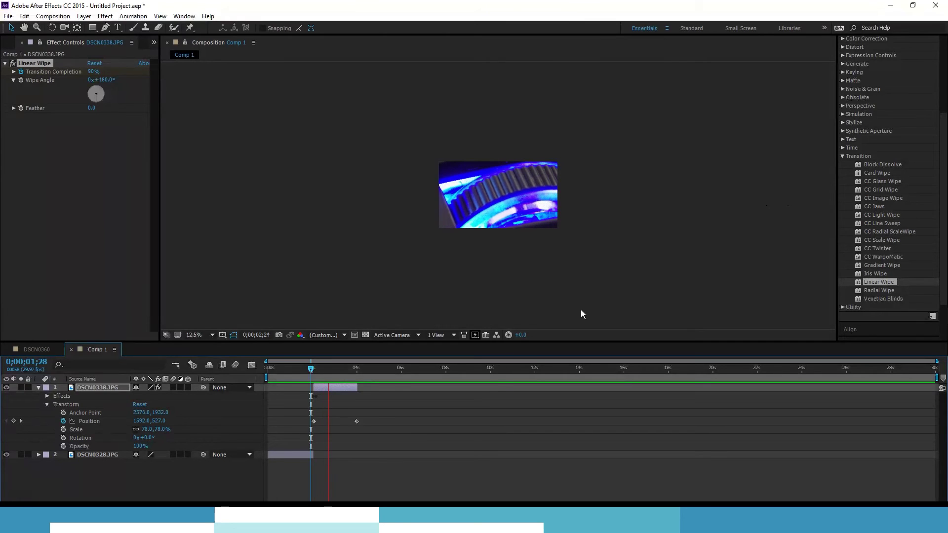
pyautogui.click(327, 370)
pyautogui.moveTo(326, 371); pyautogui.dragTo(304, 371)
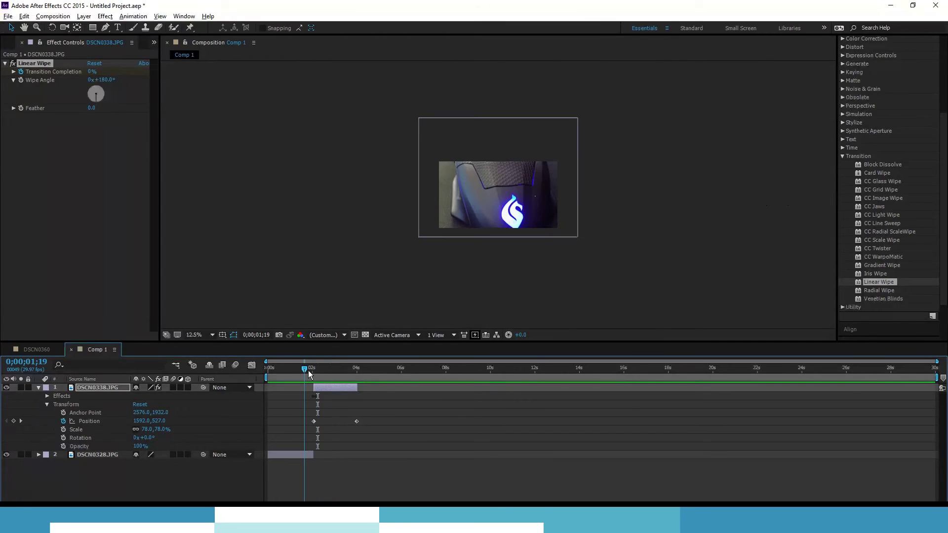
pyautogui.press('space')
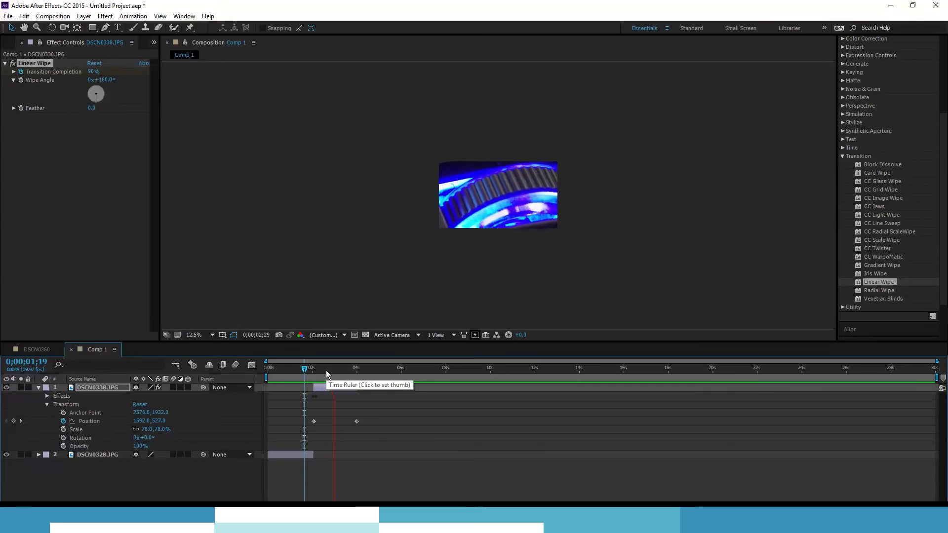
pyautogui.moveTo(304, 369); pyautogui.dragTo(310, 369)
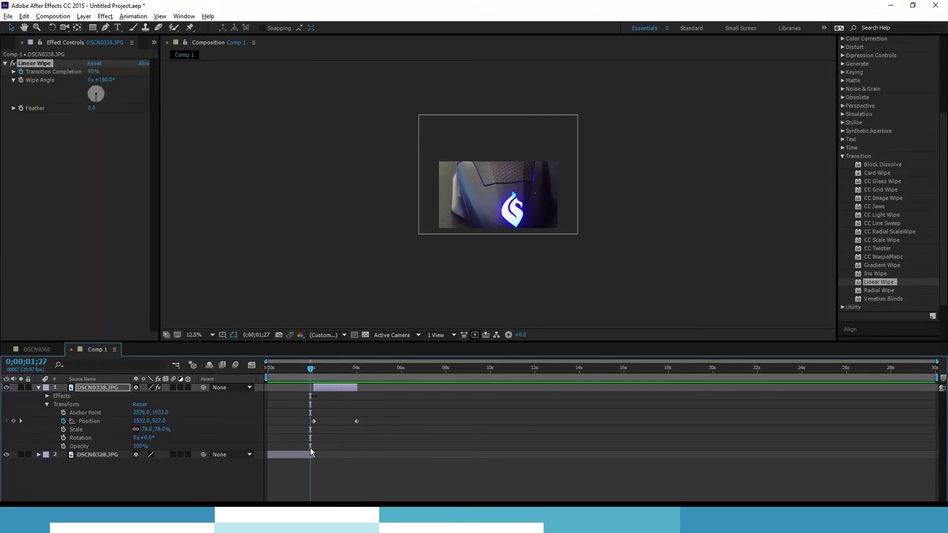
pyautogui.moveTo(878, 282); pyautogui.dragTo(313, 452)
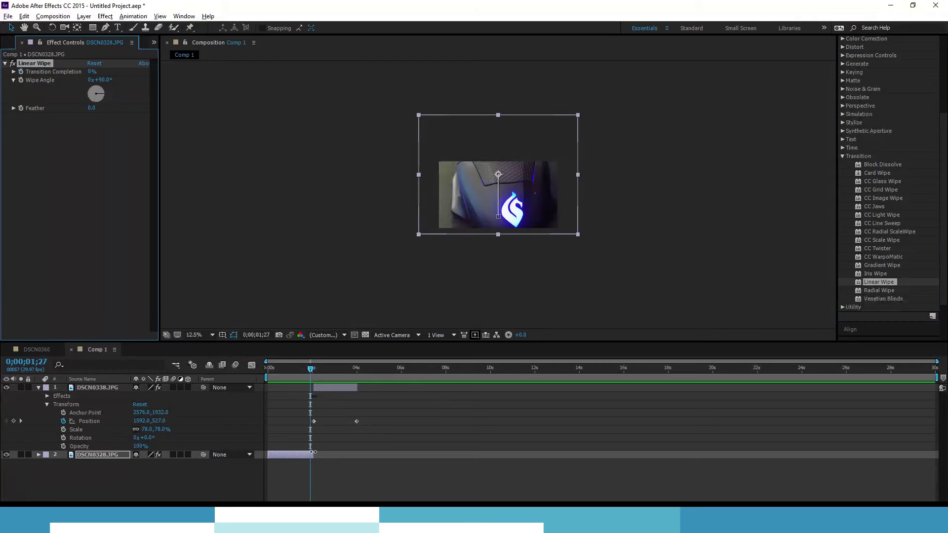
pyautogui.click(313, 369)
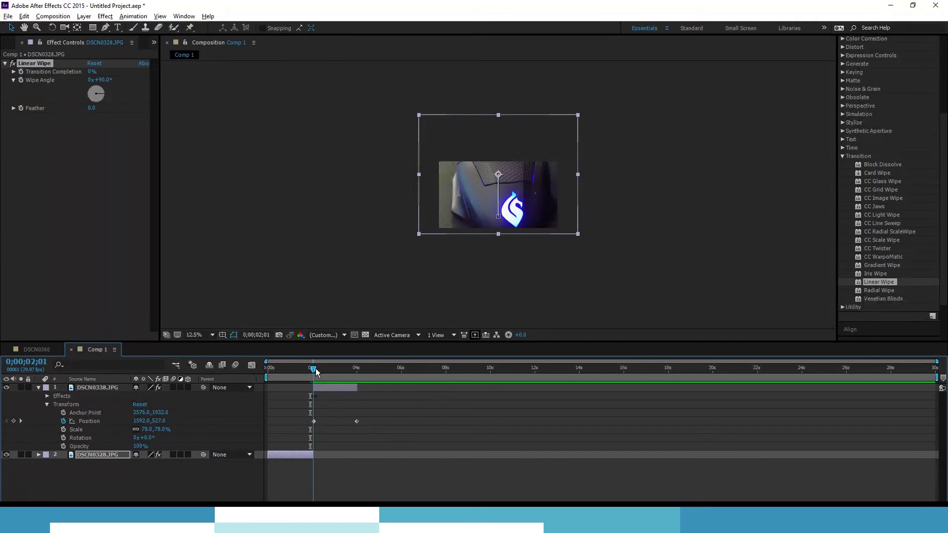
pyautogui.moveTo(316, 368); pyautogui.dragTo(313, 370)
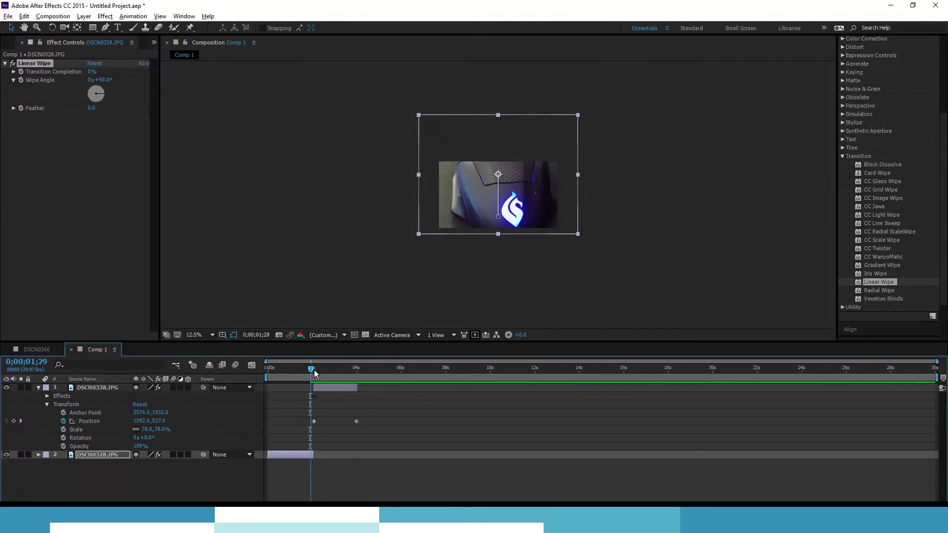
pyautogui.moveTo(314, 369)
pyautogui.mouseDown()
pyautogui.moveTo(326, 374)
pyautogui.moveTo(309, 369)
pyautogui.moveTo(318, 370)
pyautogui.mouseUp()
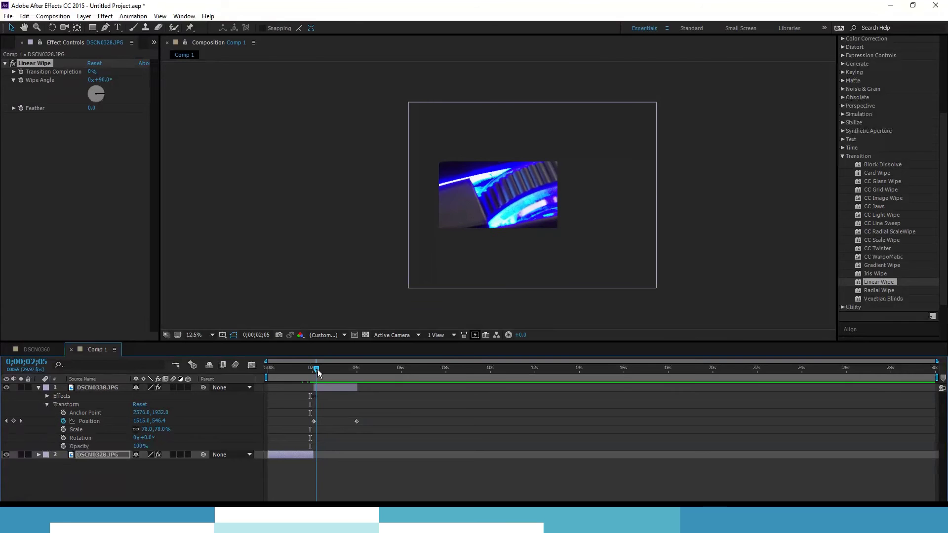
# Collapse layer 1's properties and preview Comp 1 from the start
pyautogui.press('Home')
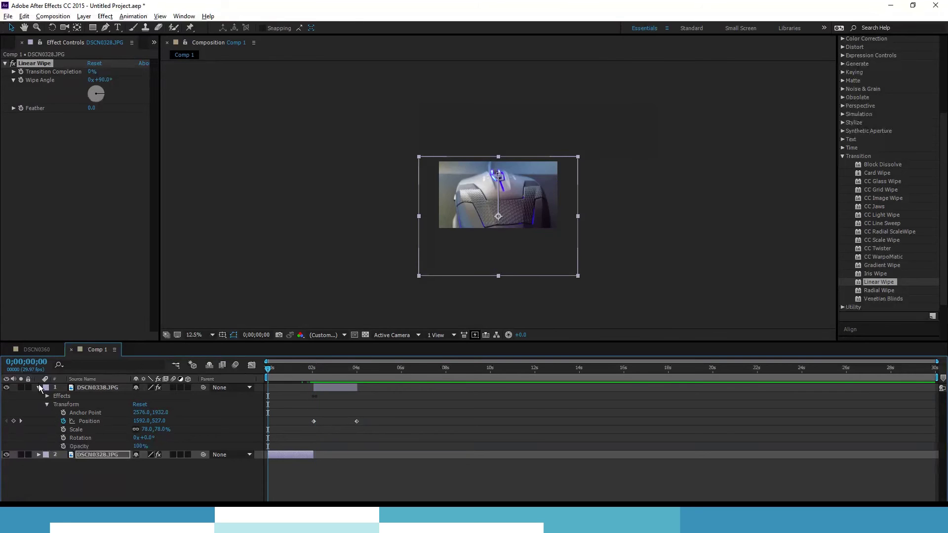
pyautogui.click(40, 388)
pyautogui.click(71, 441)
pyautogui.press('space')
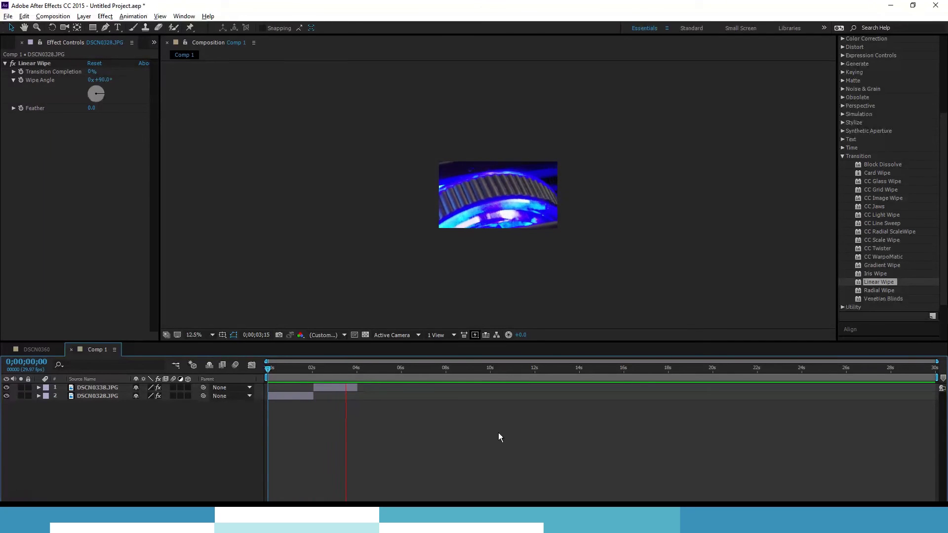
pyautogui.press('space')
# End the work area just past 4 seconds and trim Comp 1 to it
pyautogui.moveTo(939, 376); pyautogui.dragTo(362, 373)
pyautogui.rightClick(360, 377)
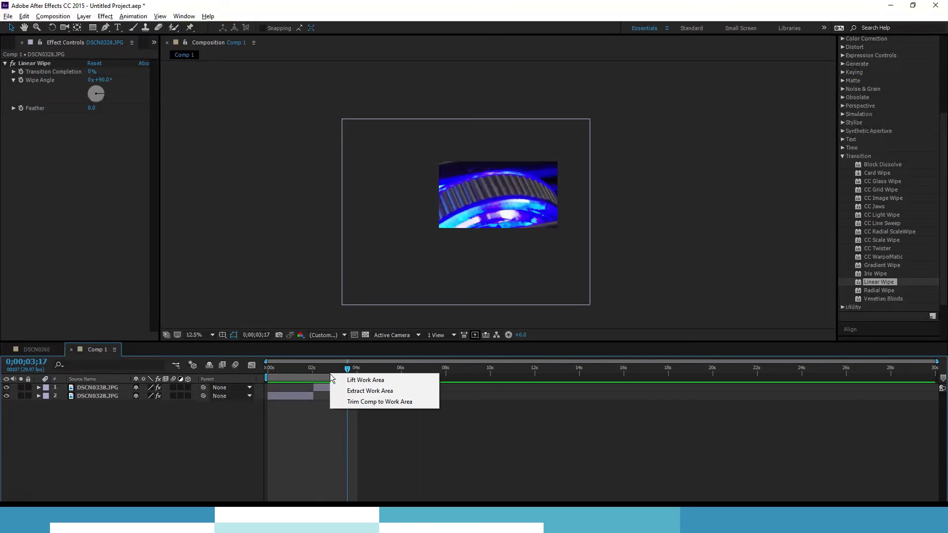
pyautogui.click(366, 404)
pyautogui.click(425, 368)
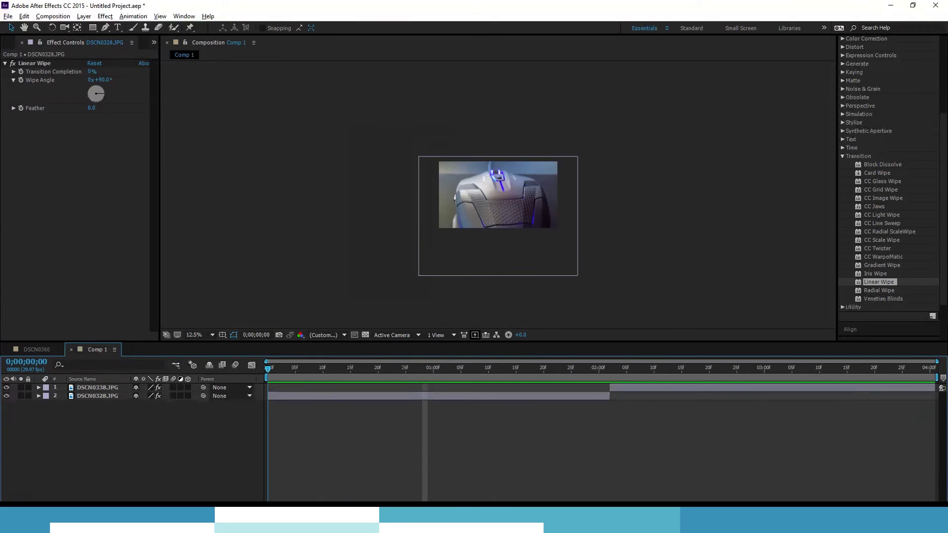
pyautogui.press('Home')
# Add Comp 1 to the Render Queue, name the output video.avi, and render it
pyautogui.click(8, 17)
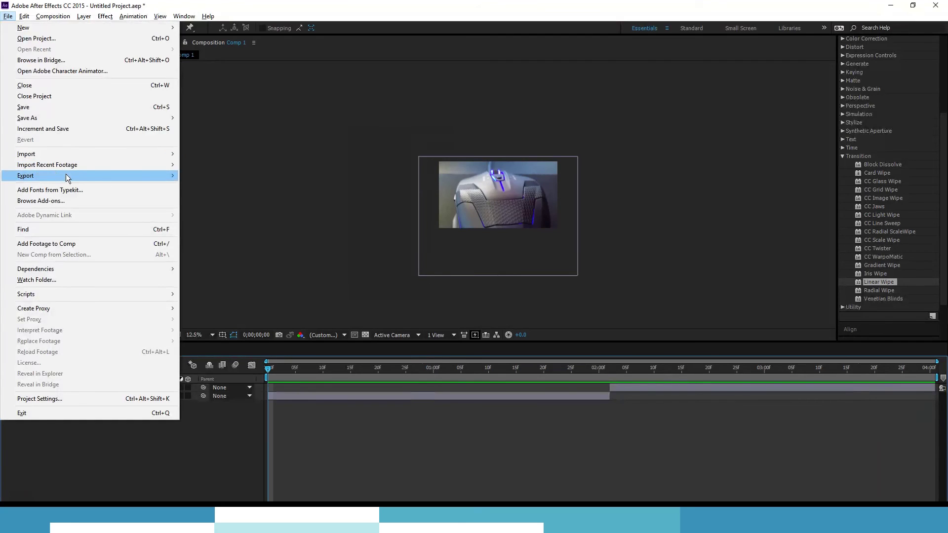
pyautogui.moveTo(66, 174)
pyautogui.click(207, 187)
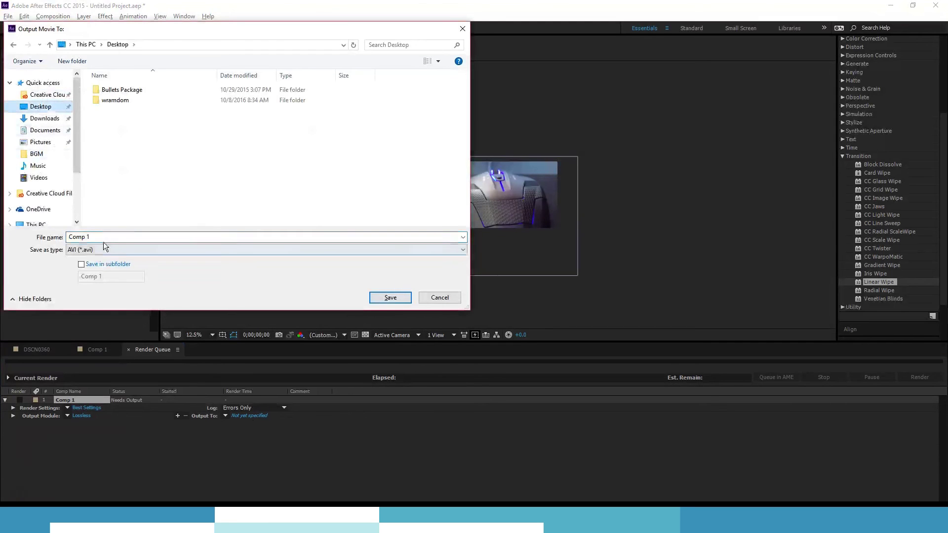
pyautogui.click(104, 237)
pyautogui.write('video')
pyautogui.press('Return')
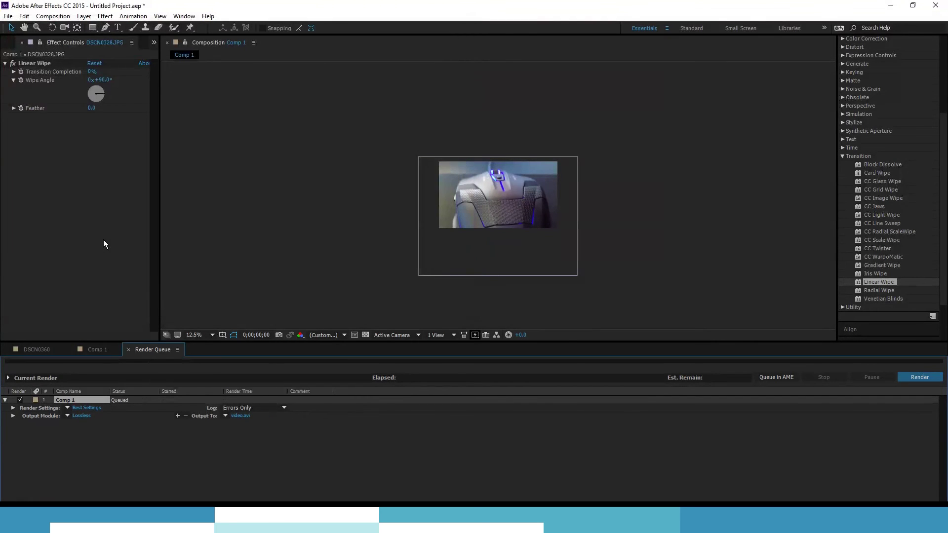
pyautogui.click(914, 377)
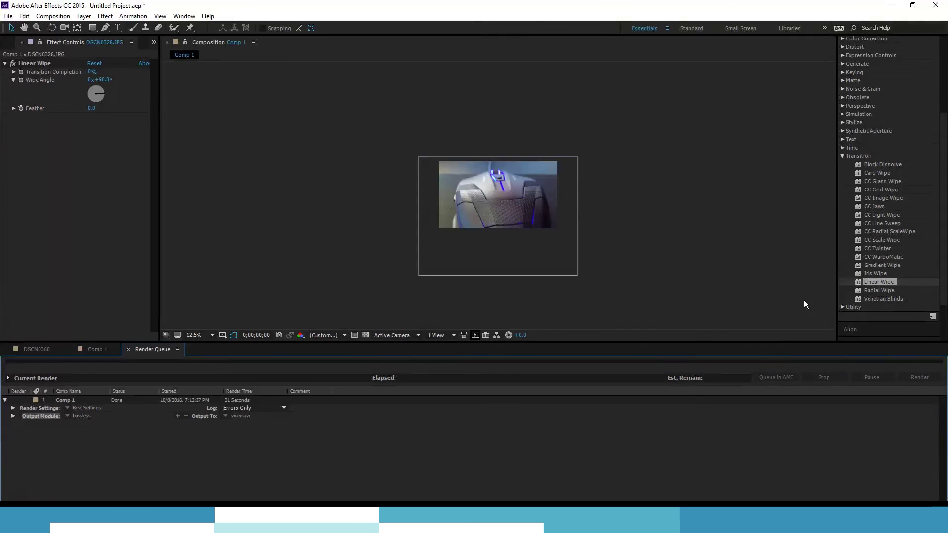
pyautogui.click(890, 6)
pyautogui.rightClick(298, 192)
pyautogui.click(332, 220)
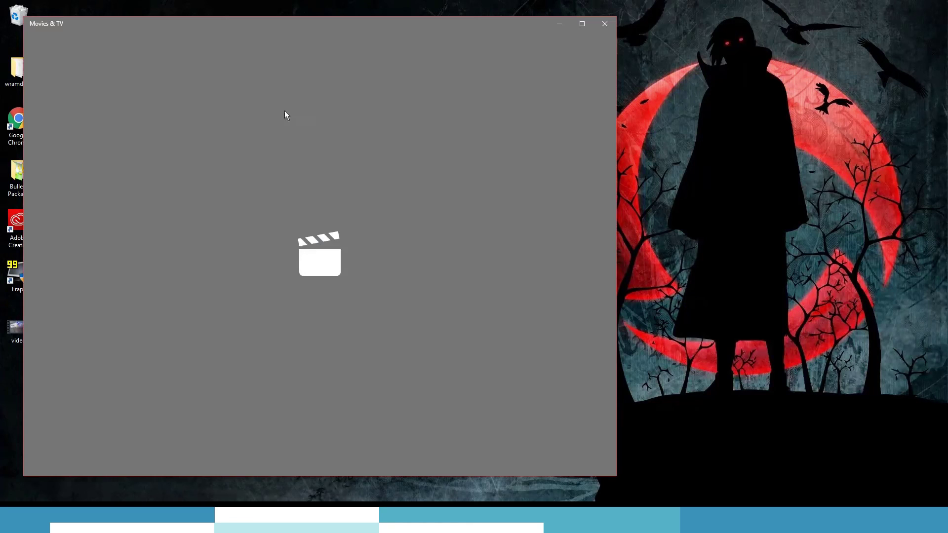
pyautogui.moveTo(258, 17); pyautogui.dragTo(454, 16)
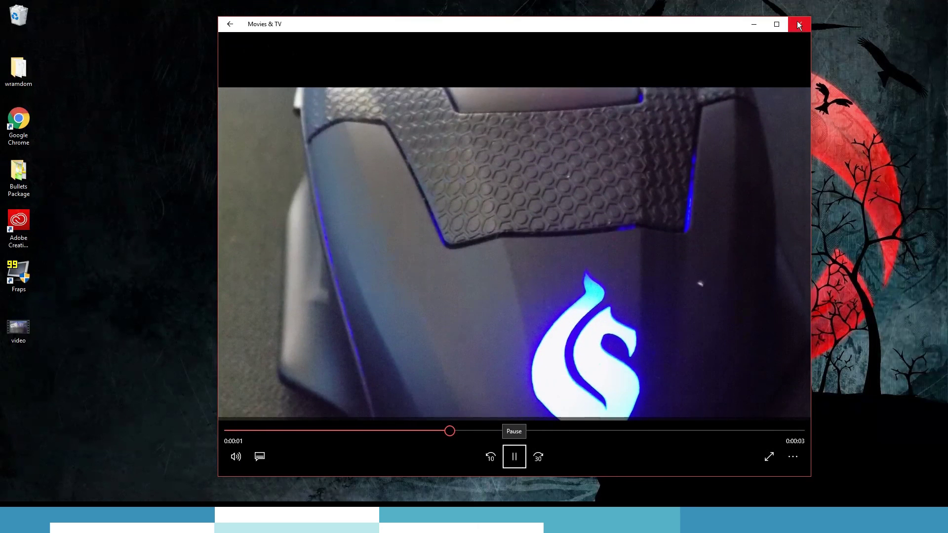
pyautogui.click(799, 24)
pyautogui.rightClick(352, 117)
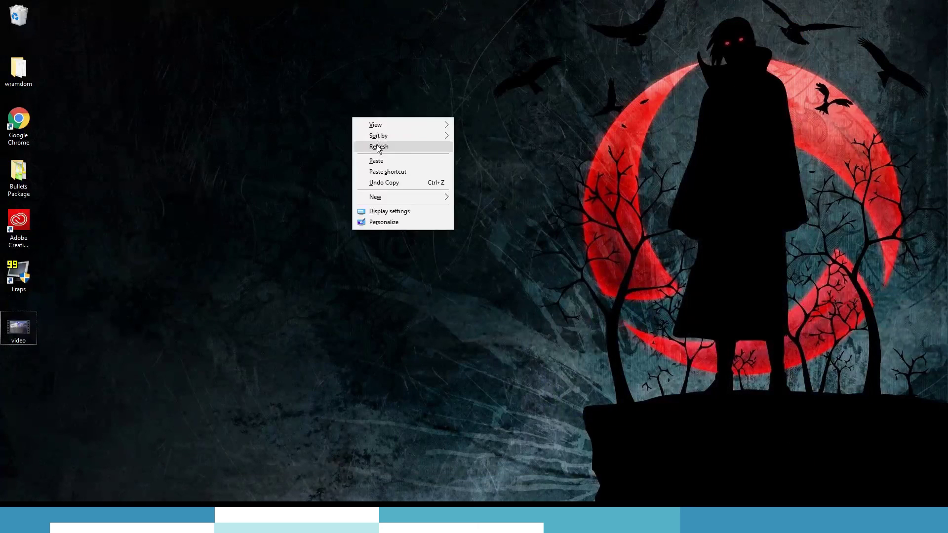
pyautogui.click(377, 147)
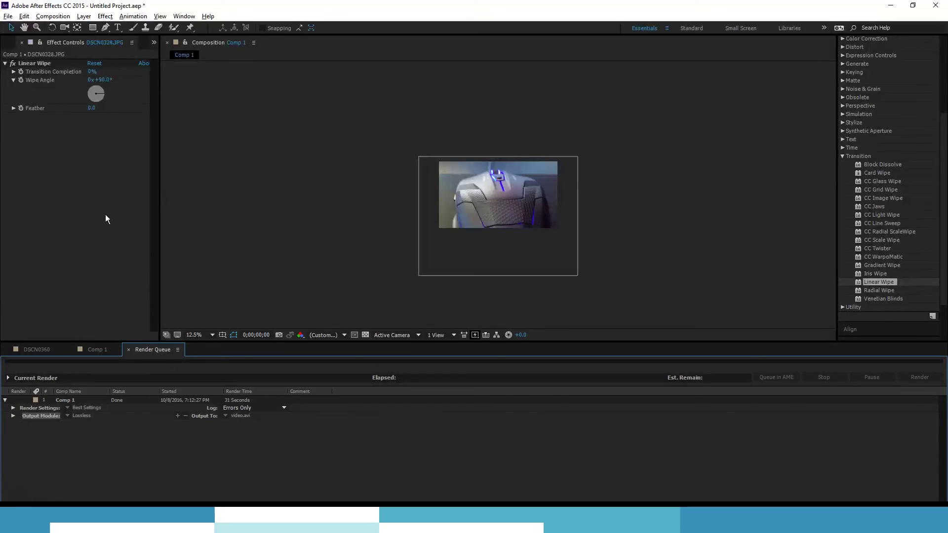
# Import rec.wav from the wramdom > Comobo Review folder into the project
pyautogui.doubleClick(76, 223)
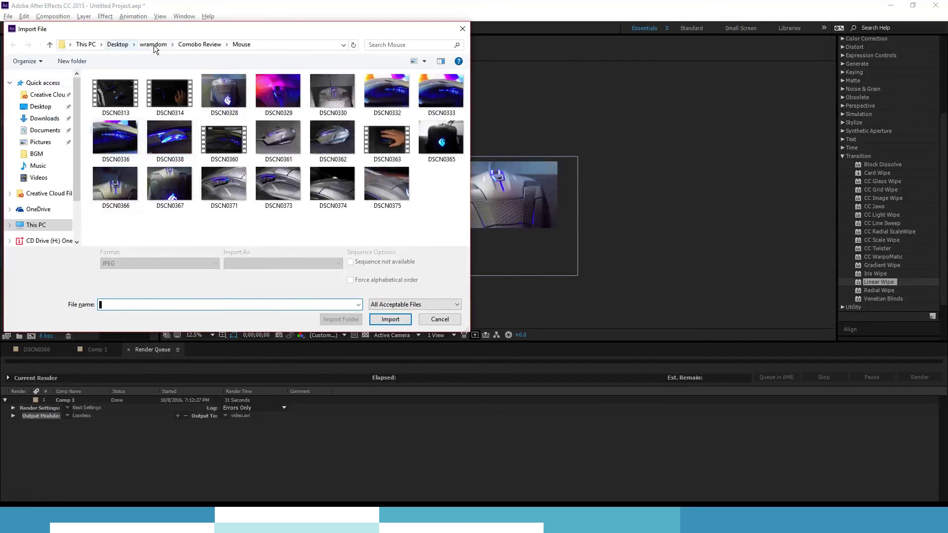
pyautogui.click(153, 45)
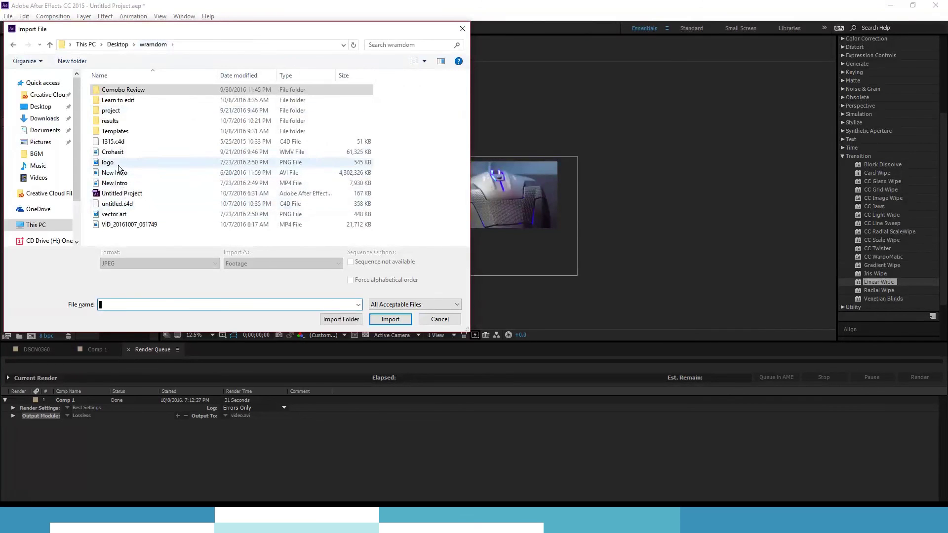
pyautogui.doubleClick(117, 90)
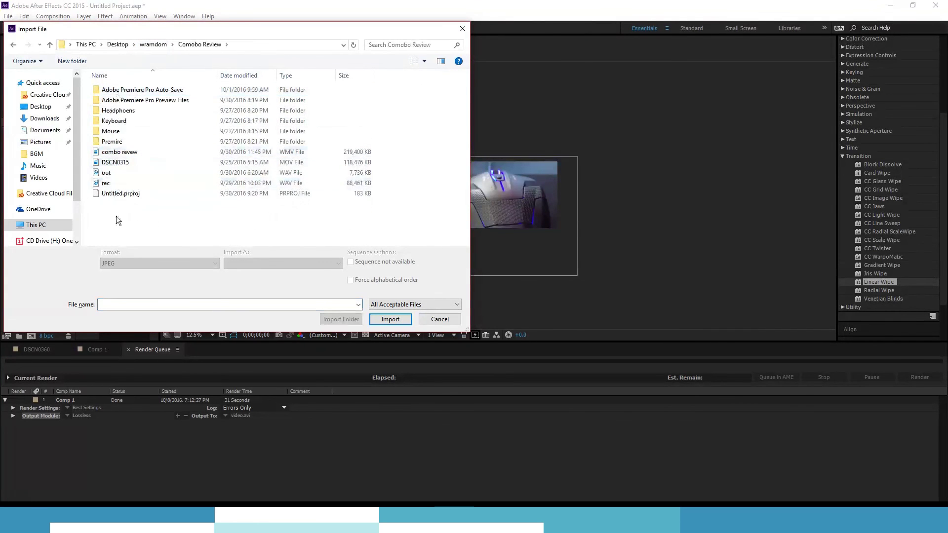
pyautogui.click(113, 183)
pyautogui.press('Return')
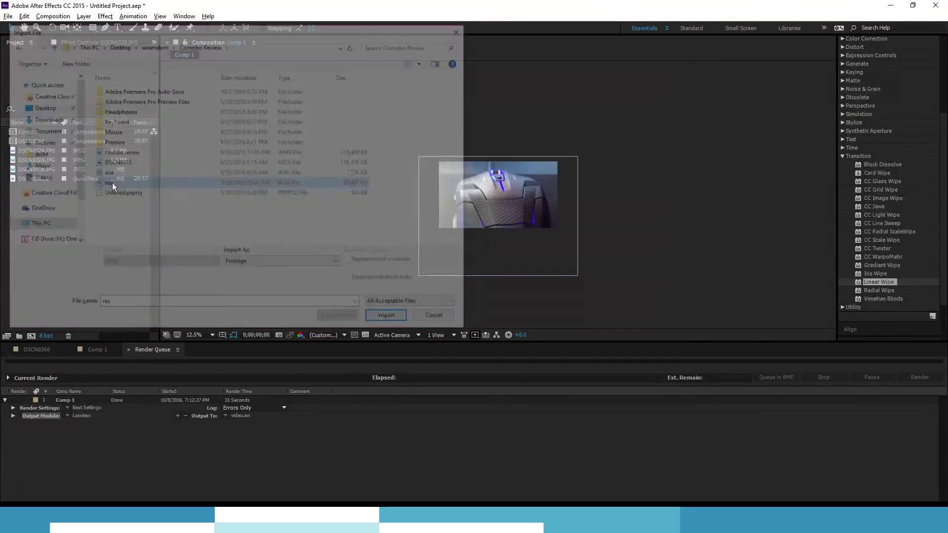
# Place rec.wav as a layer in Comp 1 and preview the comp with sound
pyautogui.click(19, 349)
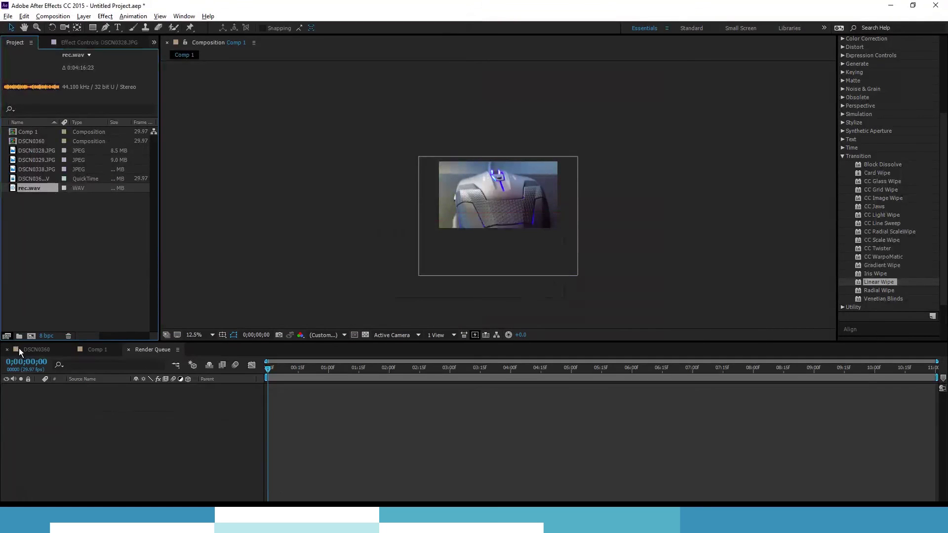
pyautogui.moveTo(41, 192); pyautogui.dragTo(50, 259)
pyautogui.click(90, 351)
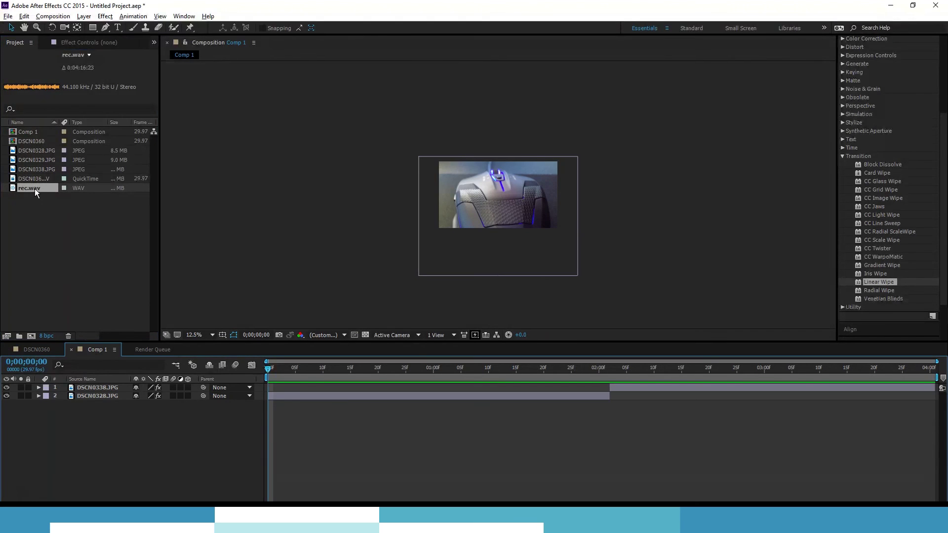
pyautogui.moveTo(35, 189); pyautogui.dragTo(120, 454)
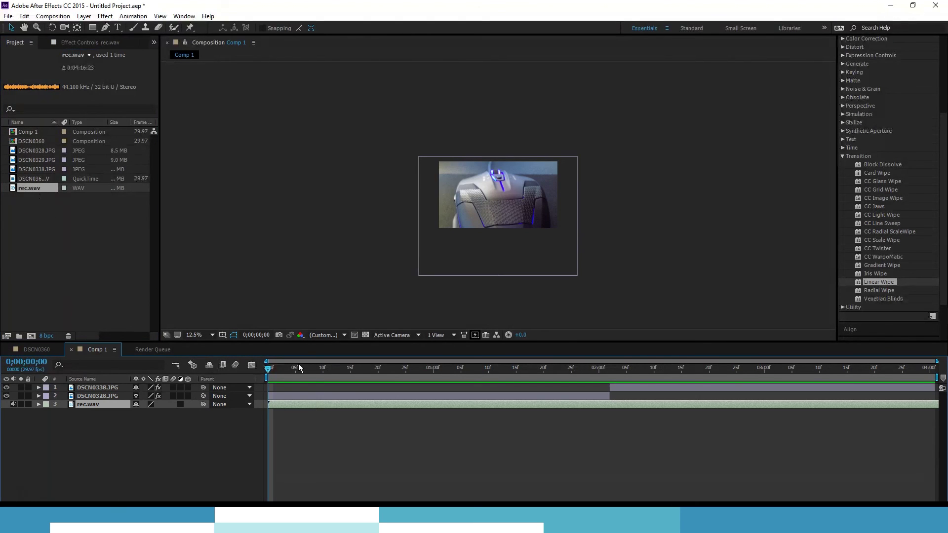
pyautogui.press('space')
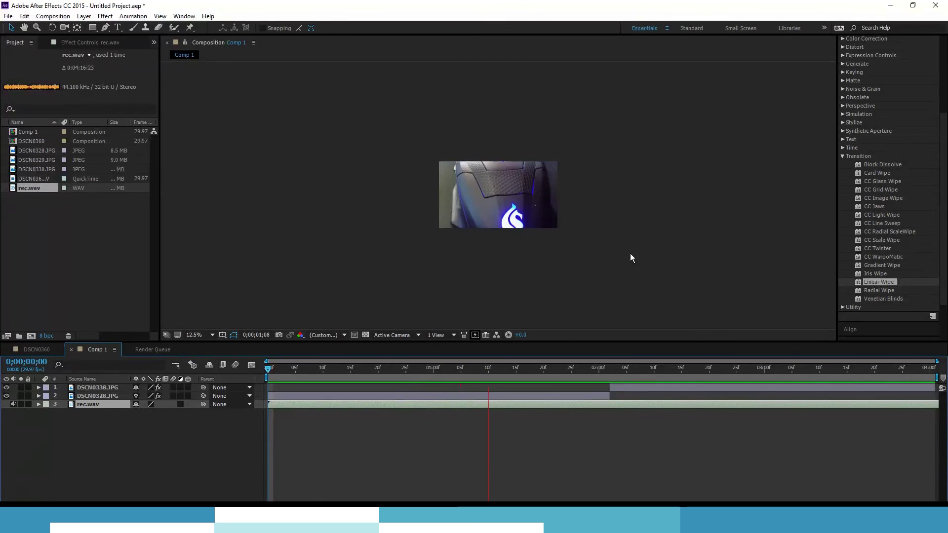
pyautogui.press('space')
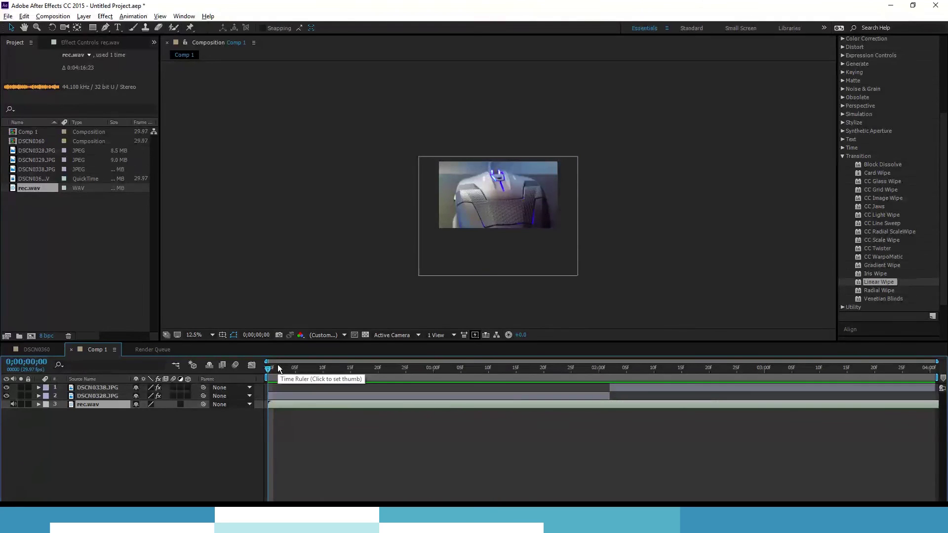
# Delete the rec.wav layer from Comp 1 and preview the comp again
pyautogui.press('Delete')
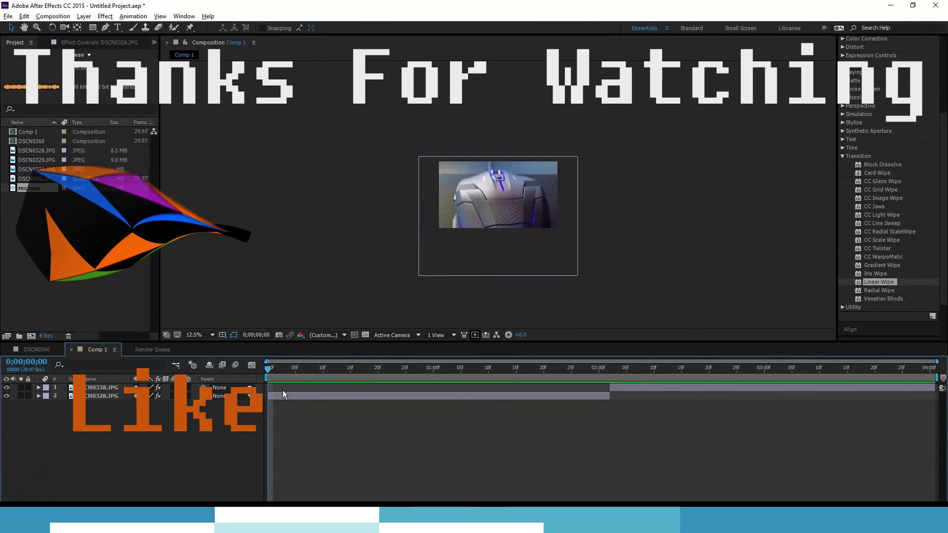
pyautogui.press('space')
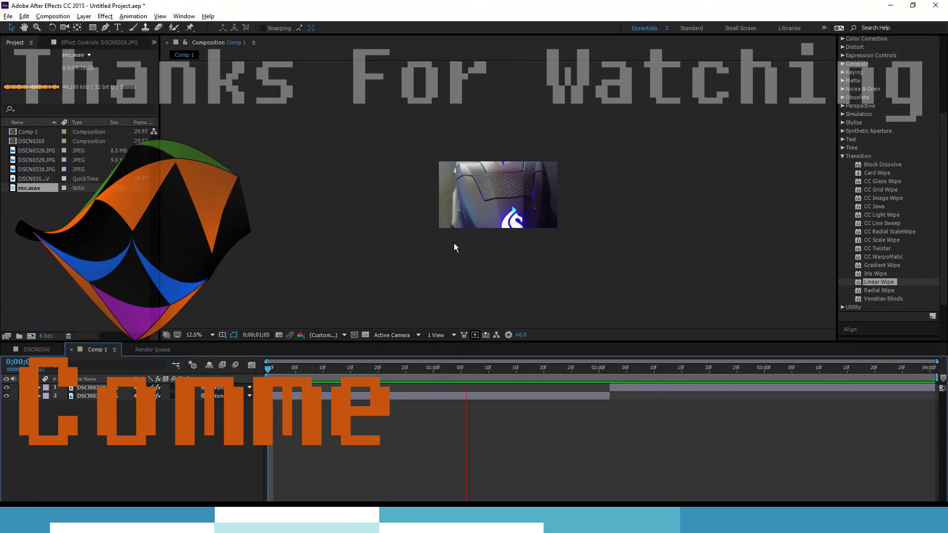